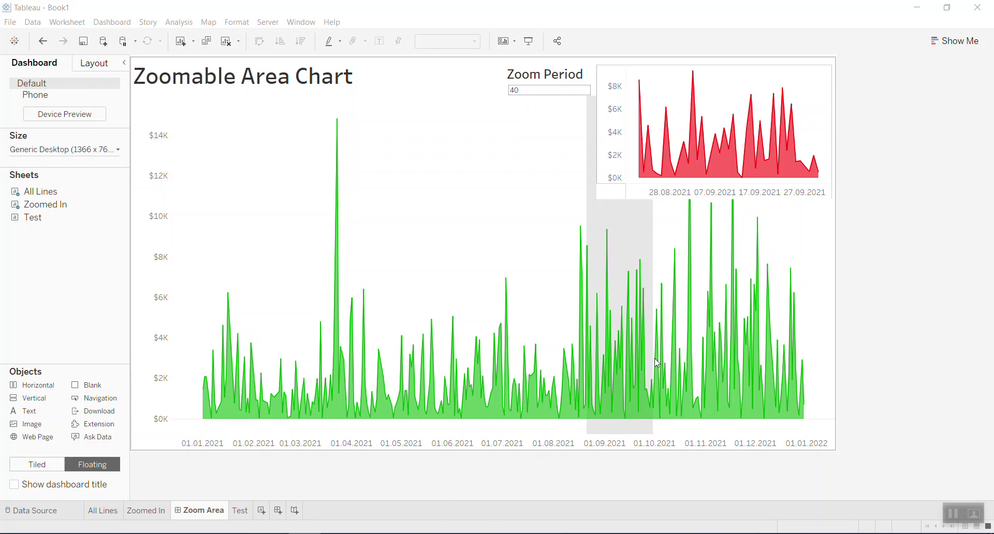
# Present the Zoom Area dashboard full screen and move the zoom window to several different periods of the area chart
pyautogui.click(529, 41)
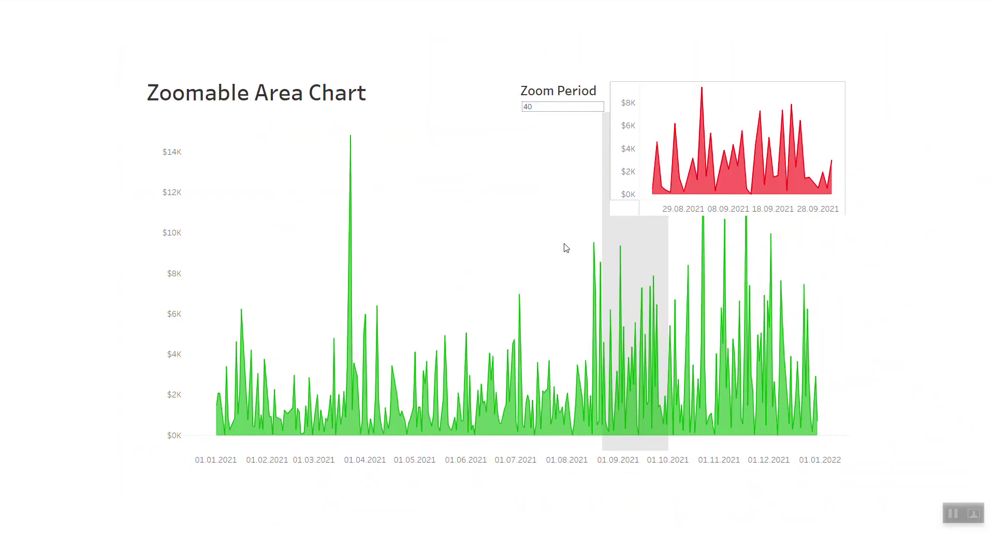
pyautogui.click(623, 367)
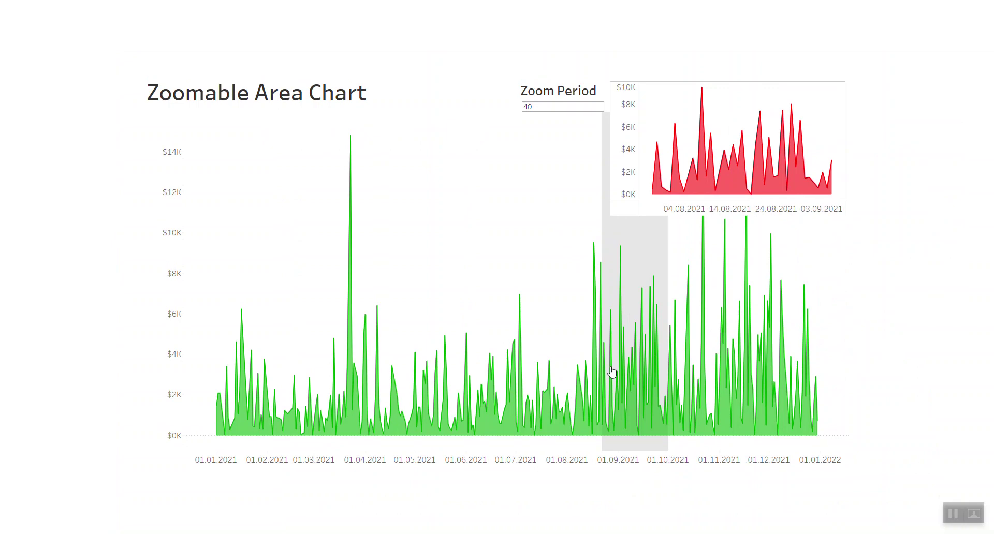
pyautogui.click(504, 400)
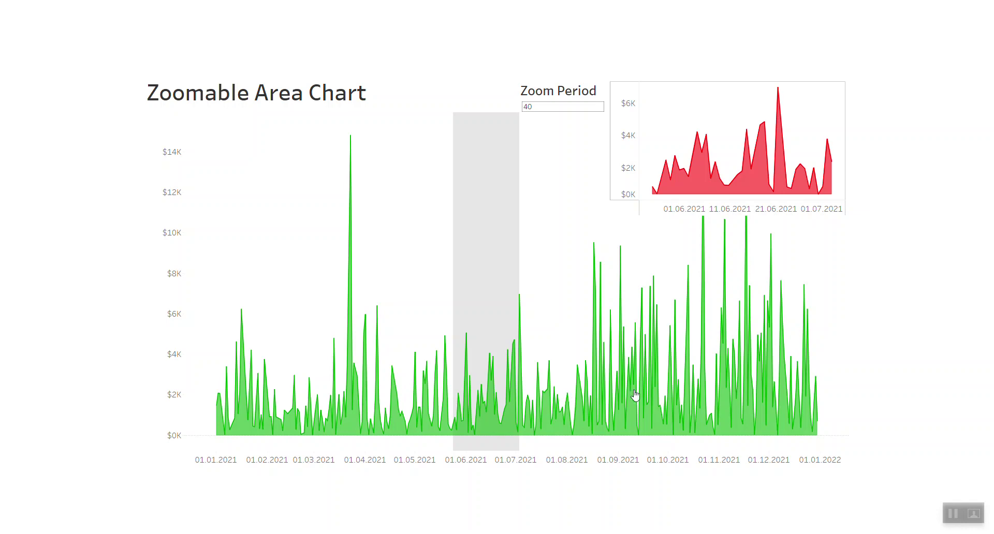
pyautogui.click(783, 389)
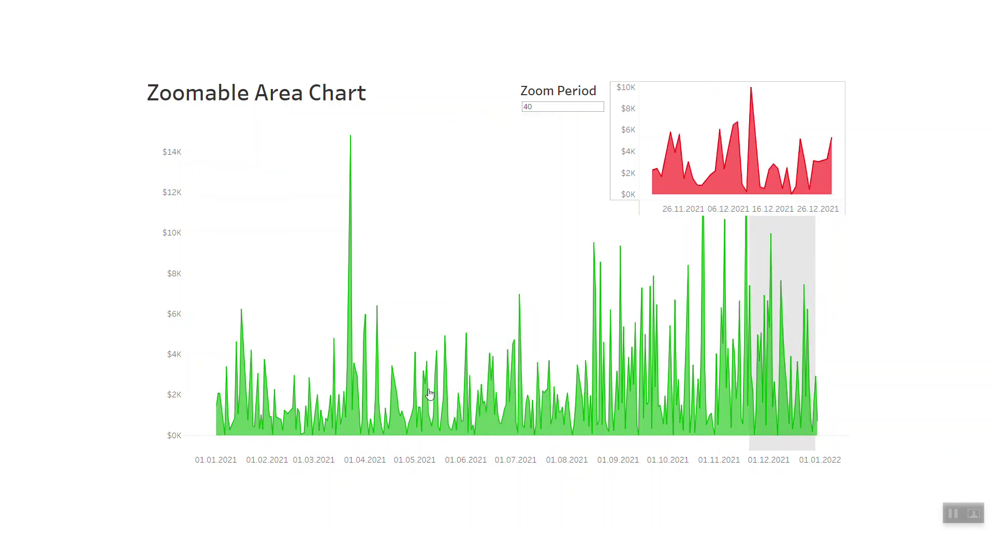
pyautogui.click(408, 428)
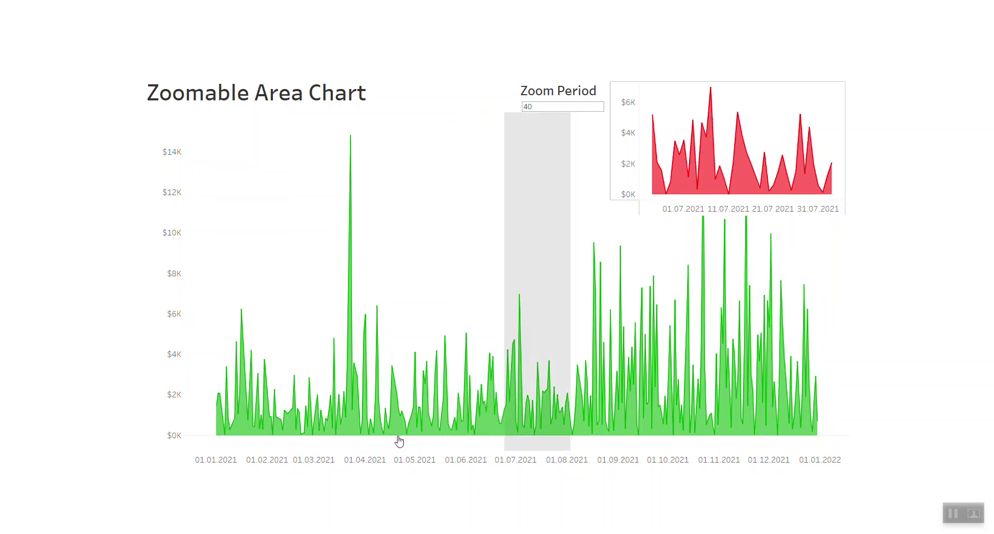
pyautogui.click(308, 421)
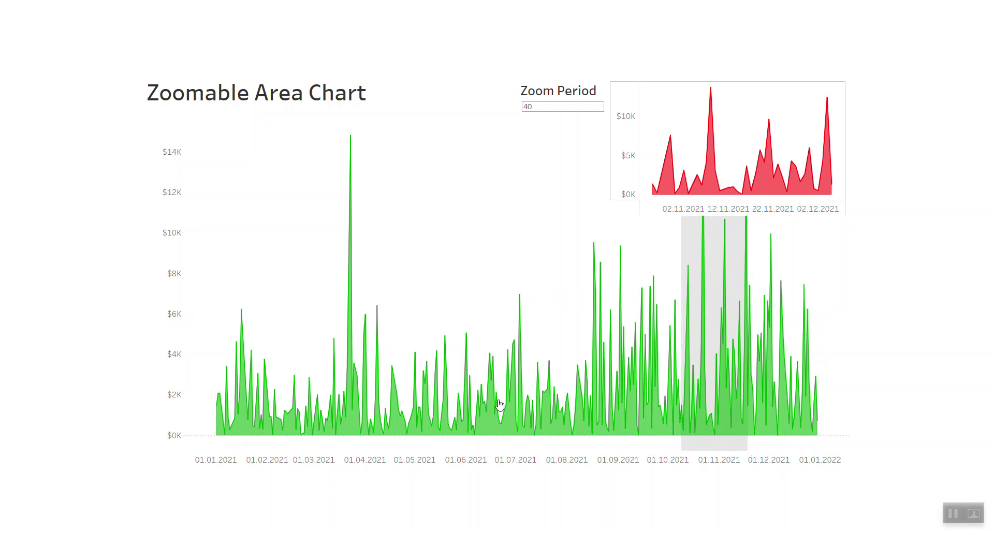
# Examine the sales peak before 01.04.2021 in the zoomed chart, and shift the zoom window to the periods around and after it
pyautogui.moveTo(498, 403)
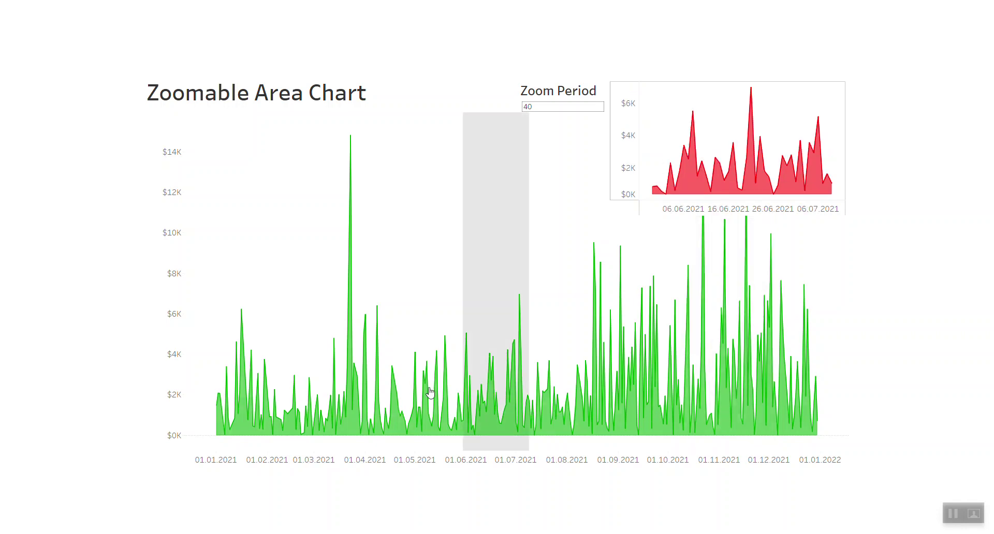
pyautogui.moveTo(409, 399)
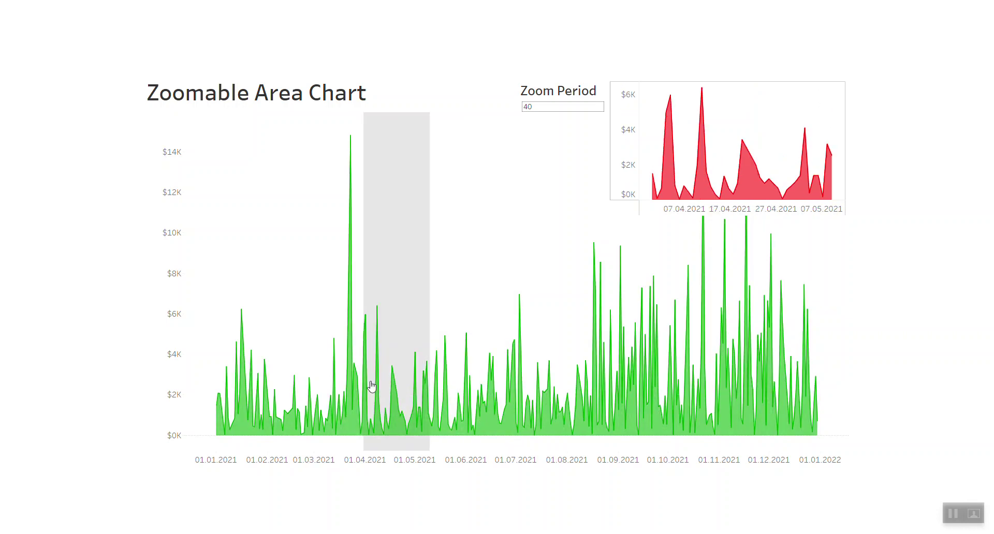
pyautogui.moveTo(350, 386)
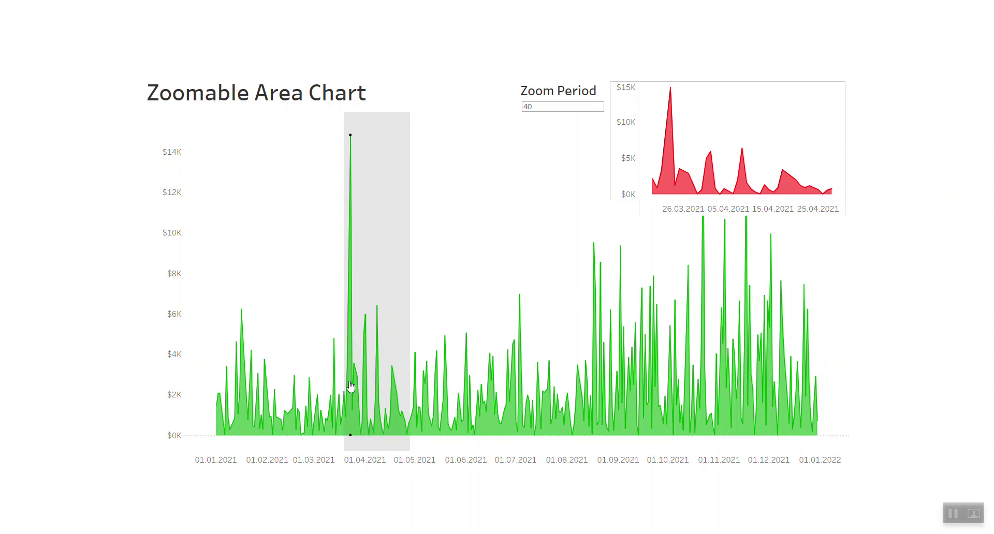
pyautogui.click(350, 386)
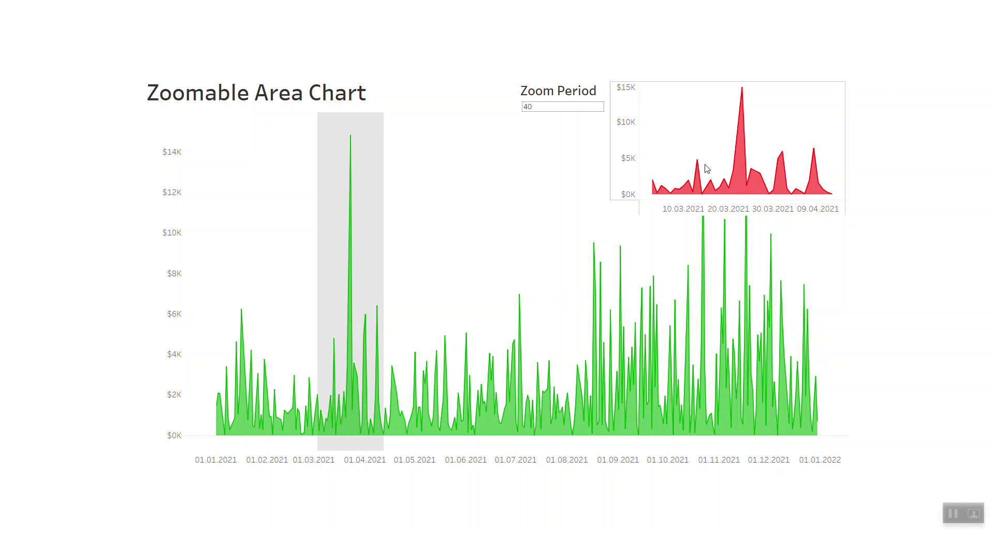
pyautogui.click(335, 327)
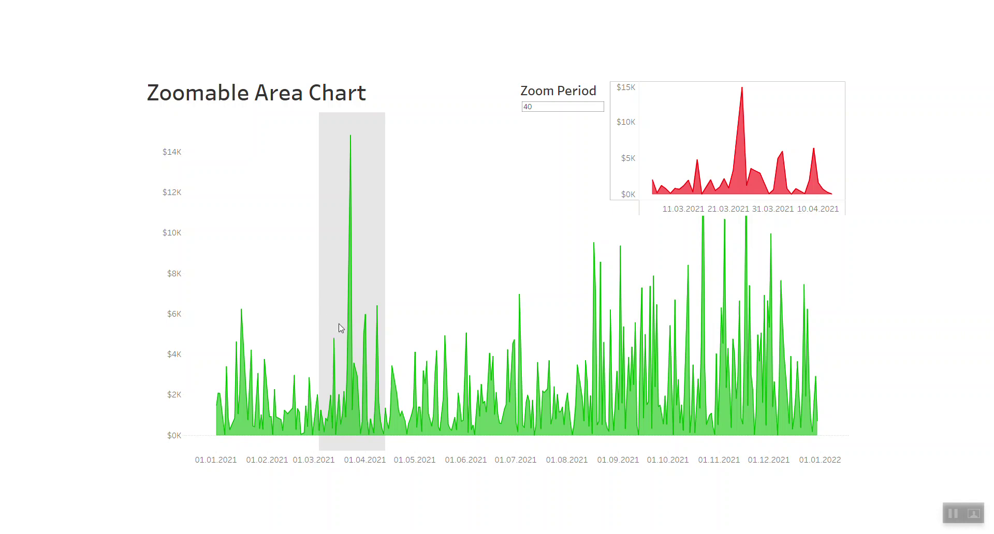
pyautogui.click(472, 401)
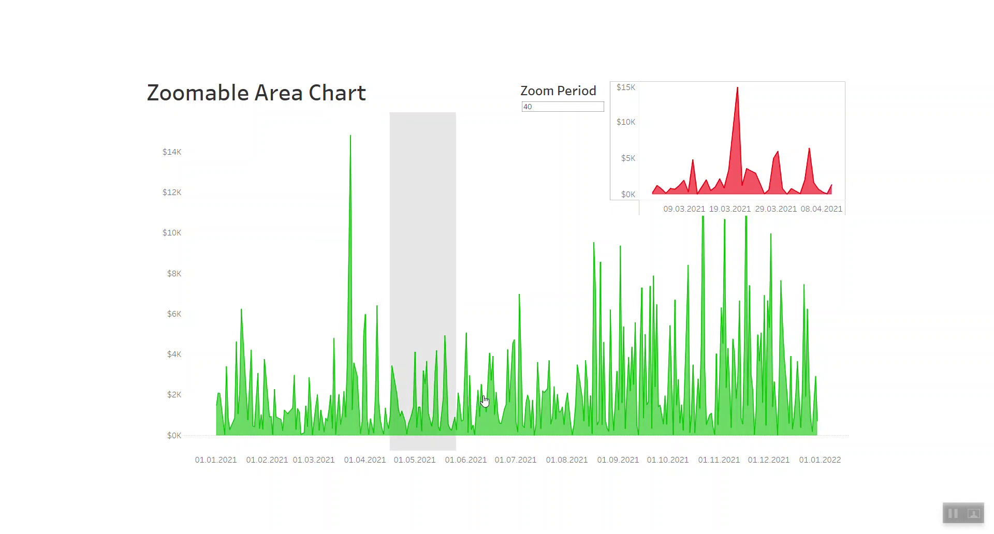
pyautogui.click(505, 401)
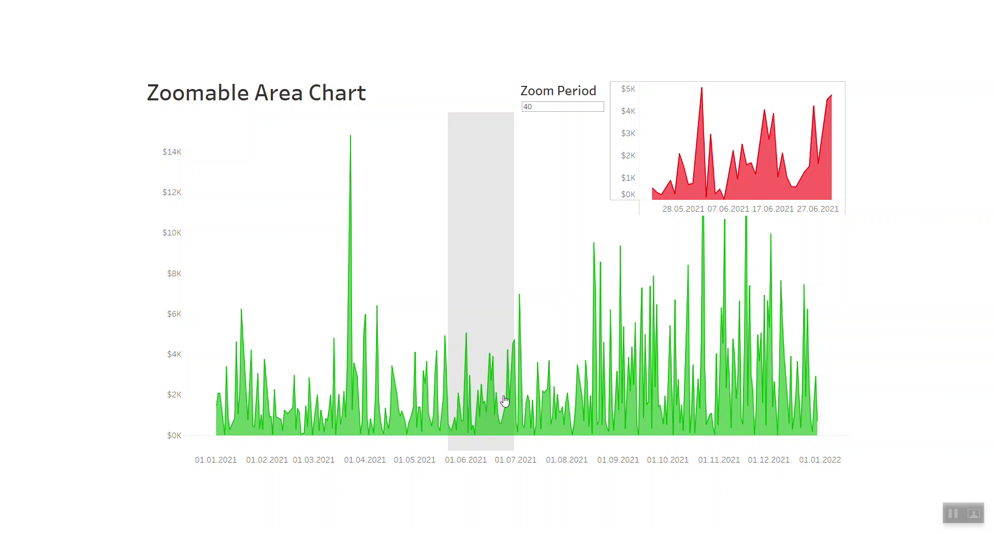
# Set the Zoom Period parameter to 60
pyautogui.click(543, 107)
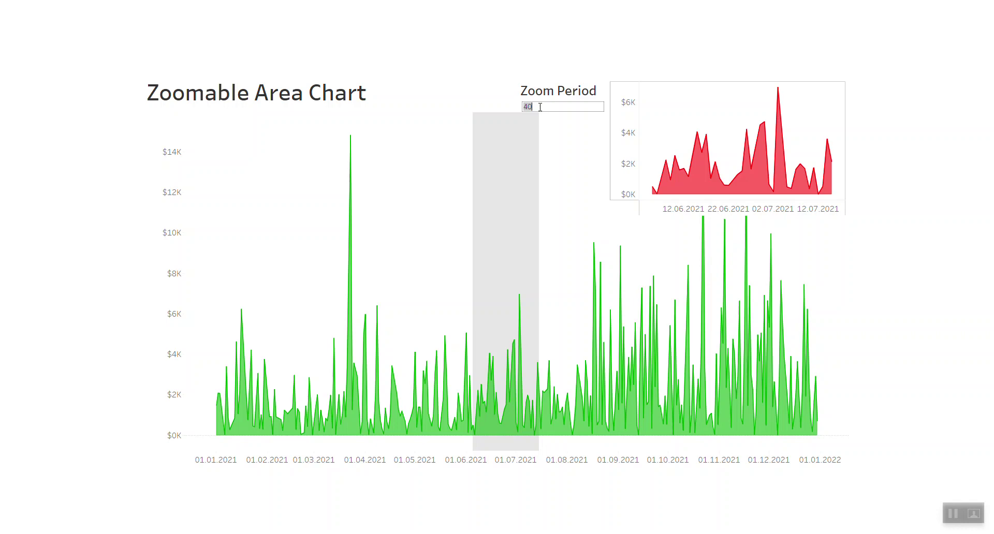
pyautogui.write('60')
pyautogui.press('Return')
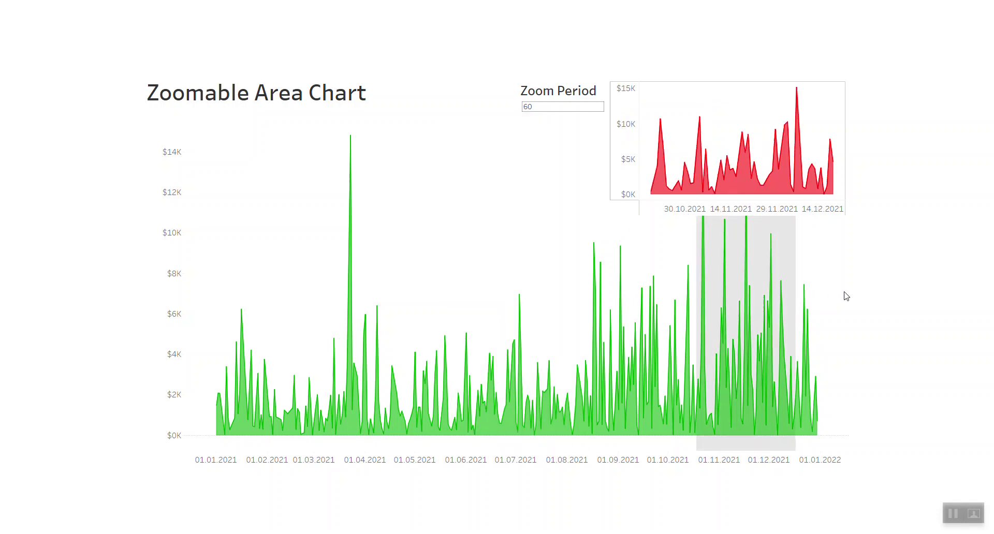
# Leave presentation mode, open the All Lines sheet and show the mark settings of the second SUM(Sales)
pyautogui.press('Escape')
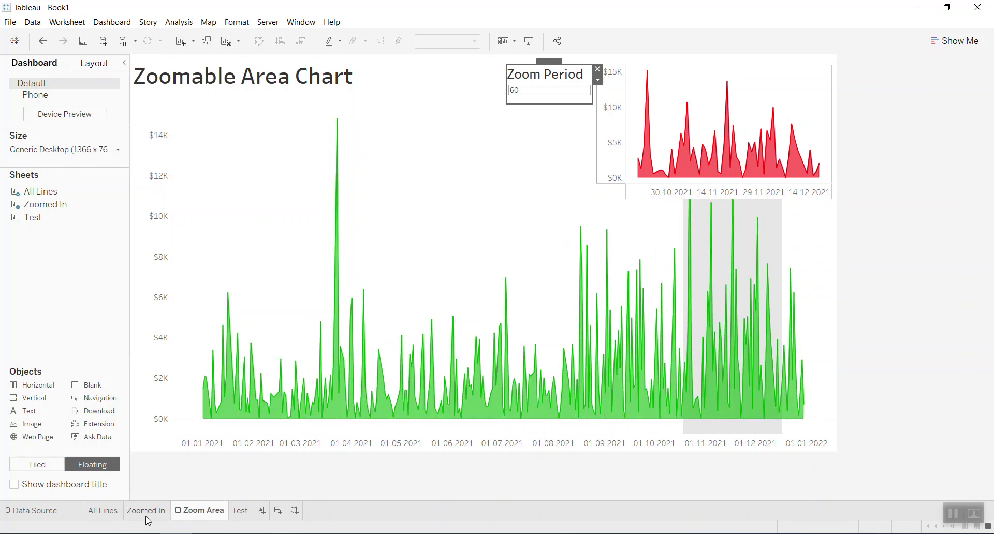
pyautogui.moveTo(107, 518)
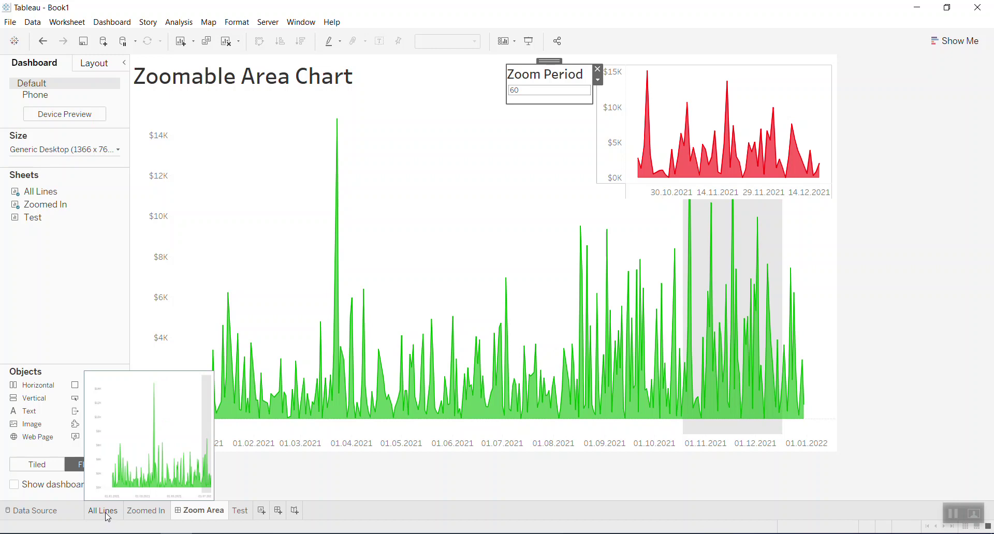
pyautogui.click(106, 514)
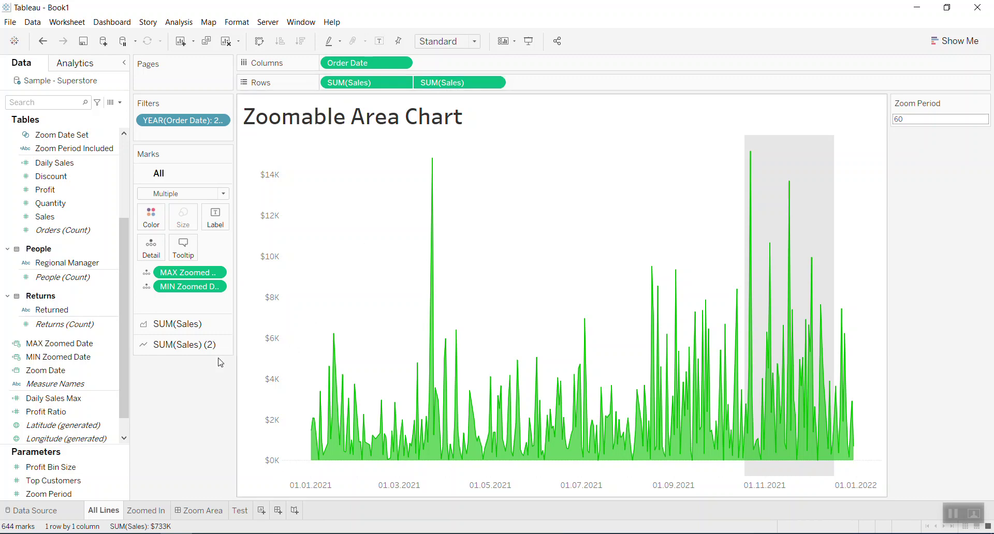
pyautogui.click(202, 348)
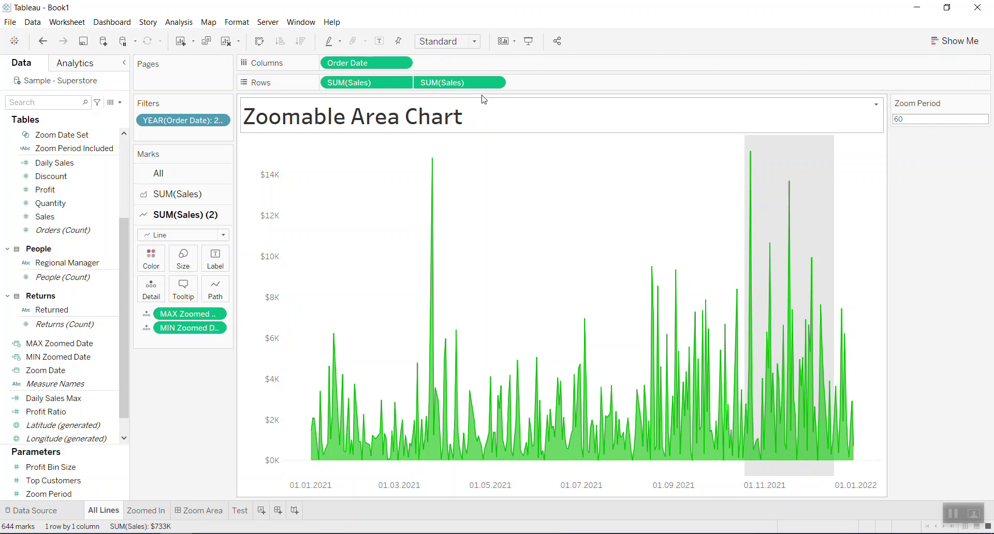
# Turn the dual axis of the second SUM(Sales) off and back on, and view the sales axis options
pyautogui.click(495, 83)
pyautogui.click(471, 280)
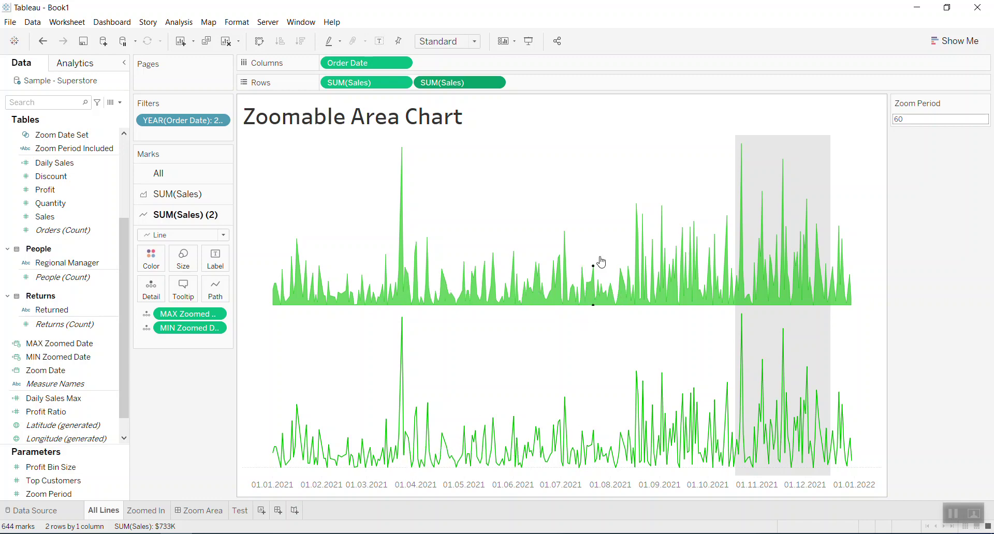
pyautogui.click(495, 83)
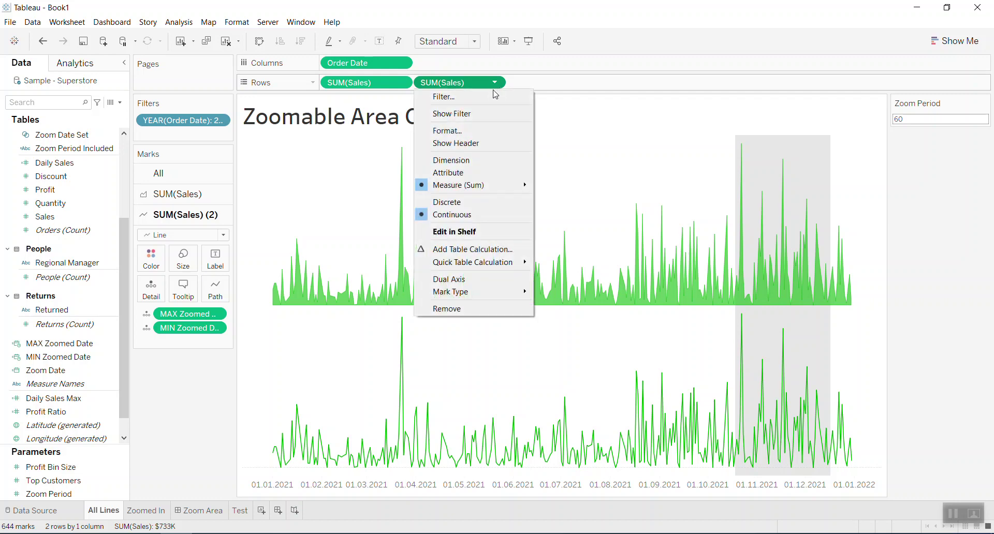
pyautogui.click(488, 281)
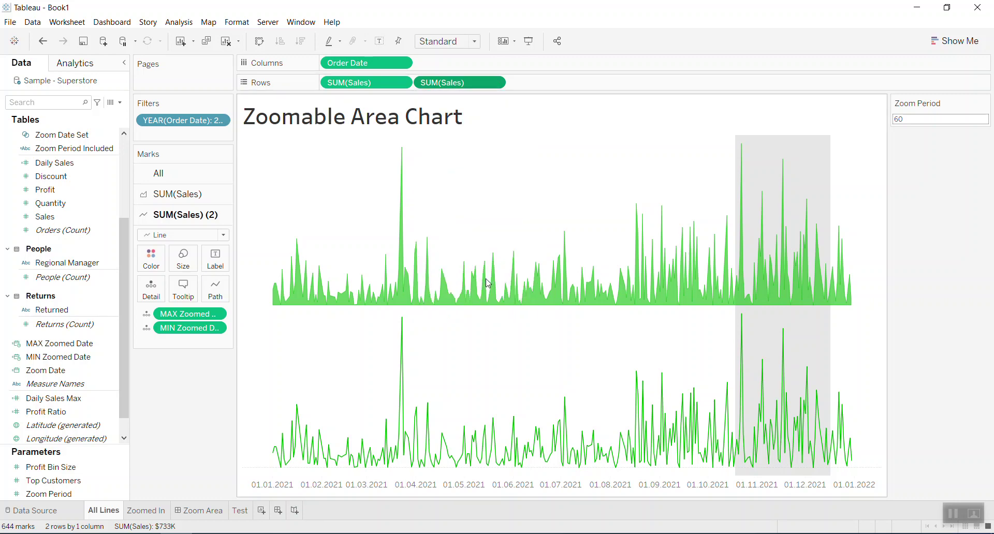
pyautogui.rightClick(272, 348)
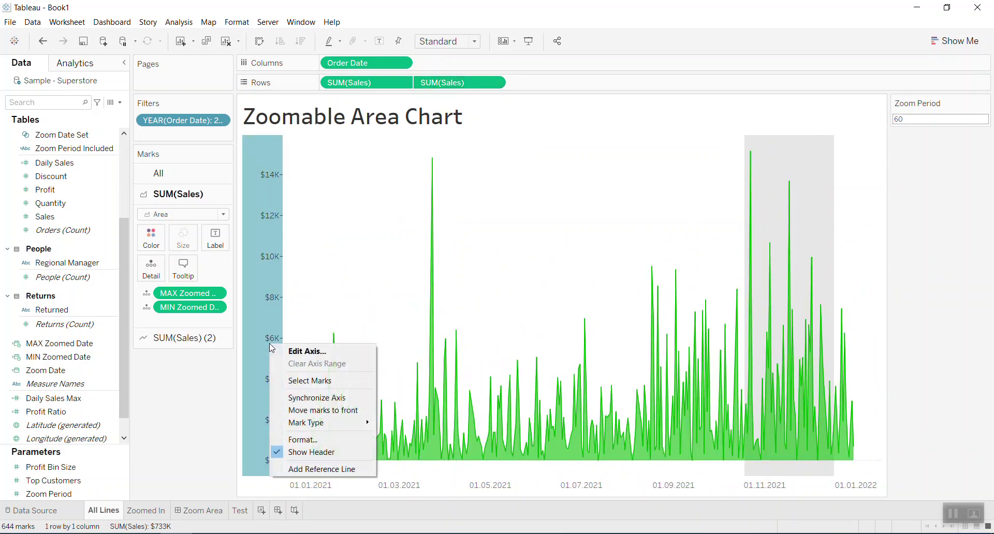
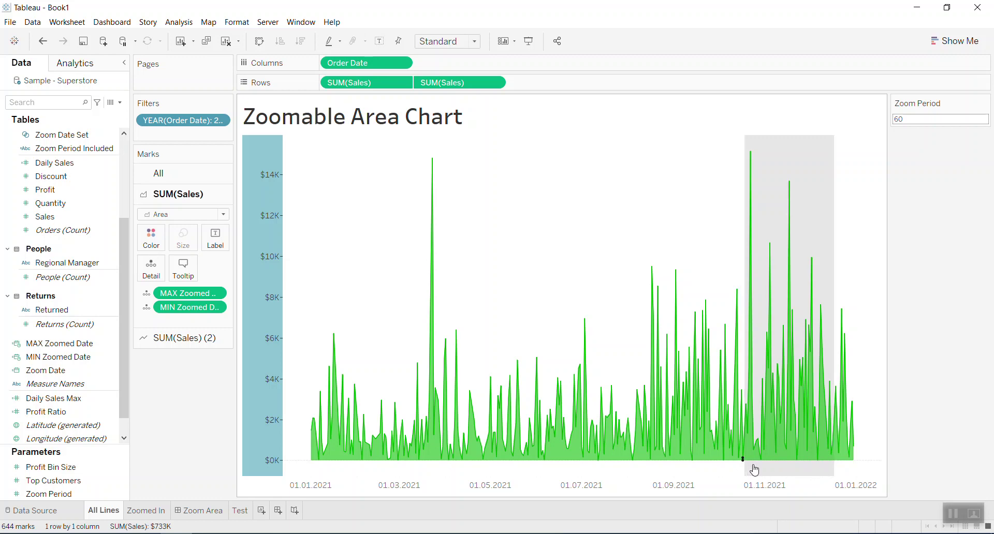
# Set the Zoom Period parameter to 40 on the All Lines sheet
pyautogui.click(906, 120)
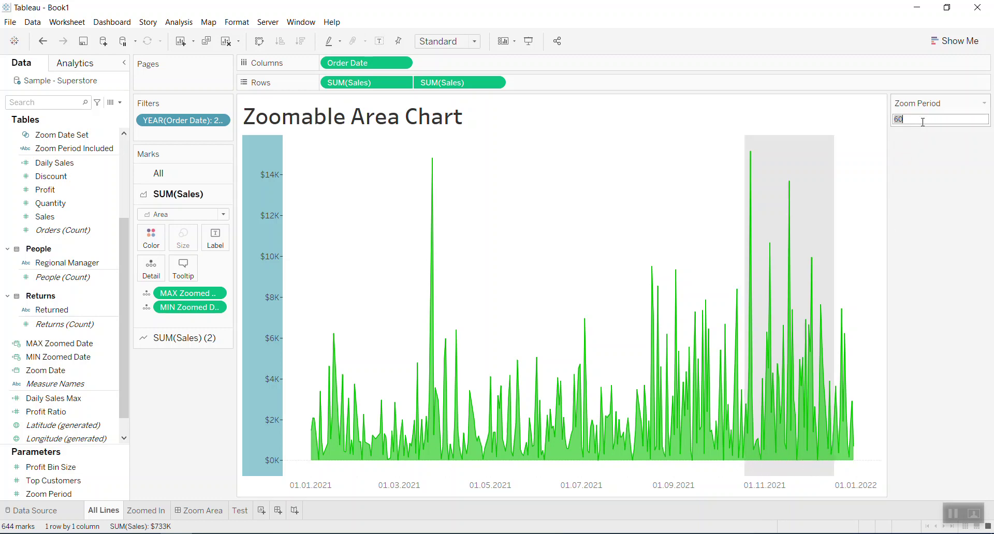
pyautogui.write('40')
pyautogui.press('Return')
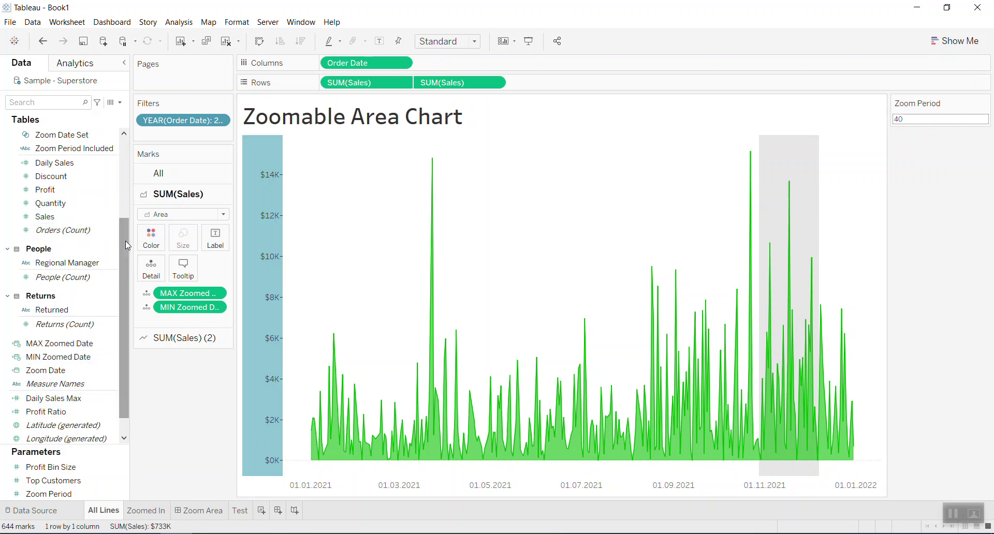
# Review the formula of the Zoom Date calculated field and close it without changes
pyautogui.moveTo(126, 241); pyautogui.dragTo(122, 262)
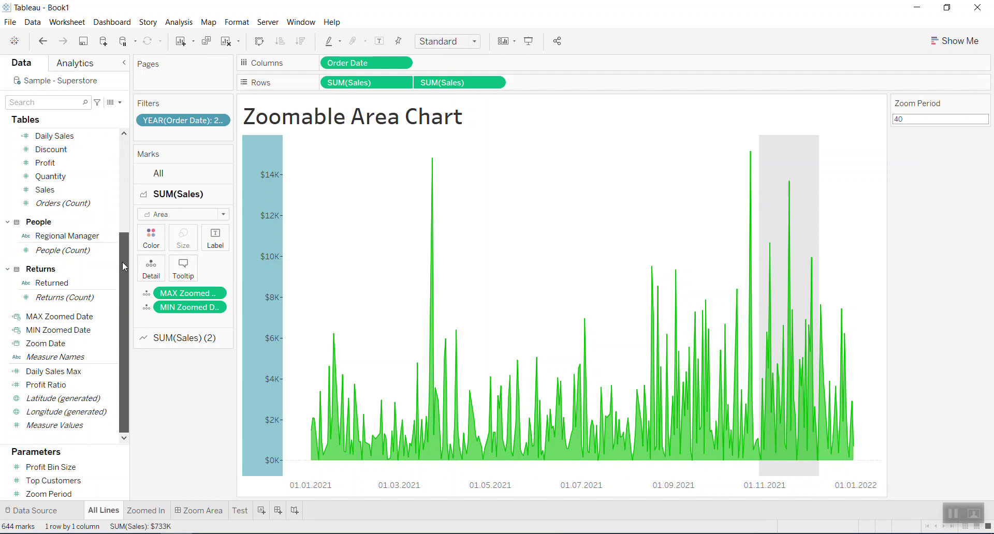
pyautogui.rightClick(59, 343)
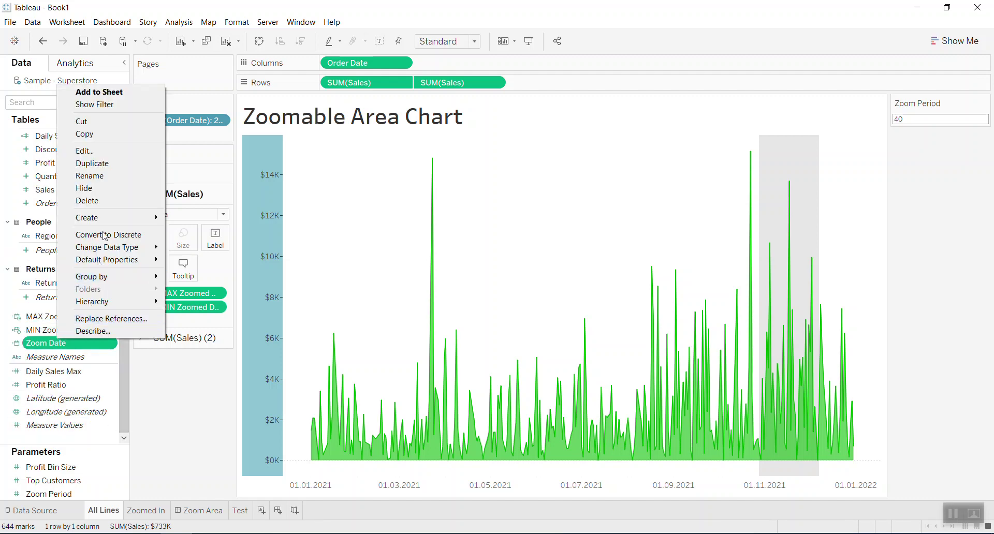
pyautogui.click(103, 155)
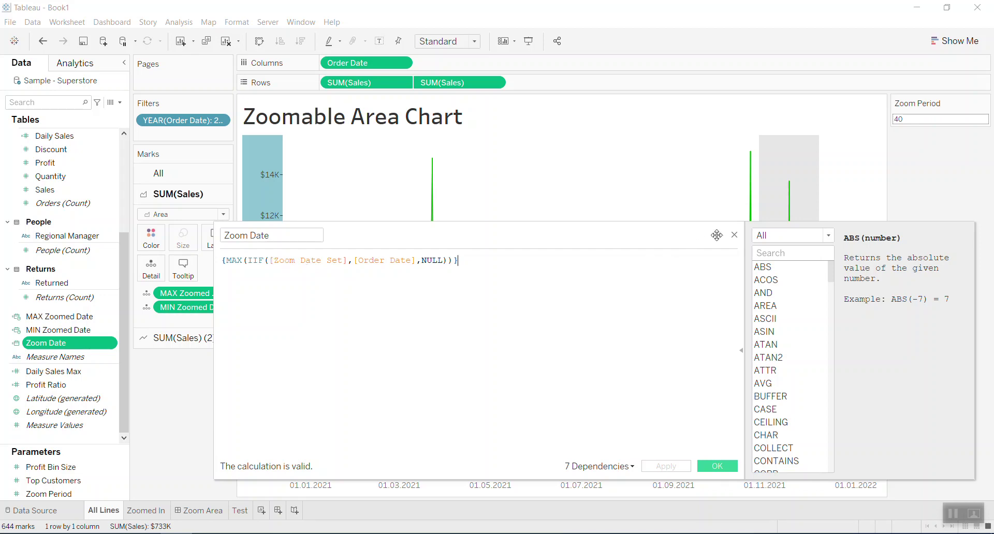
pyautogui.click(734, 235)
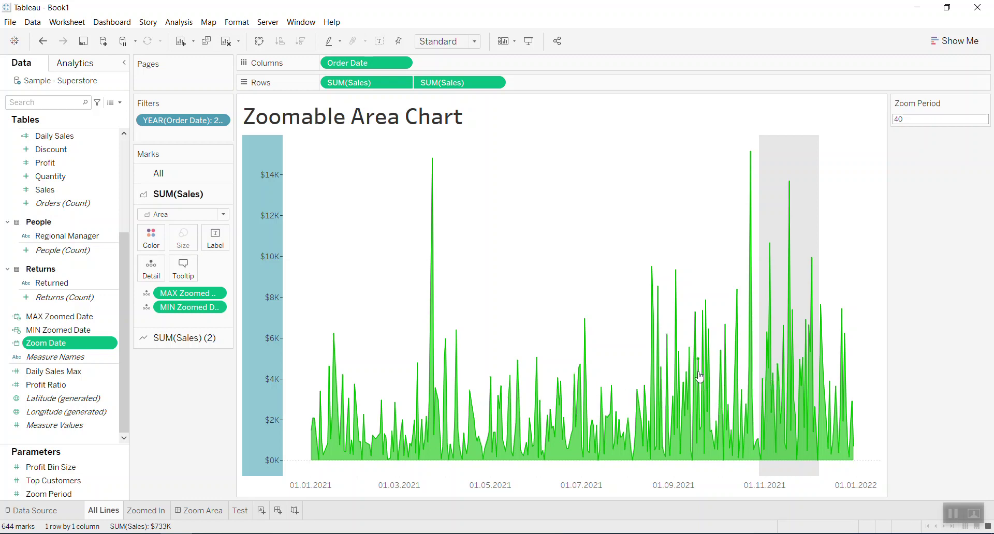
# Start a new set from the Order Date field, show its selectable list of dates, and close it without creating the set
pyautogui.moveTo(120, 260); pyautogui.dragTo(122, 182)
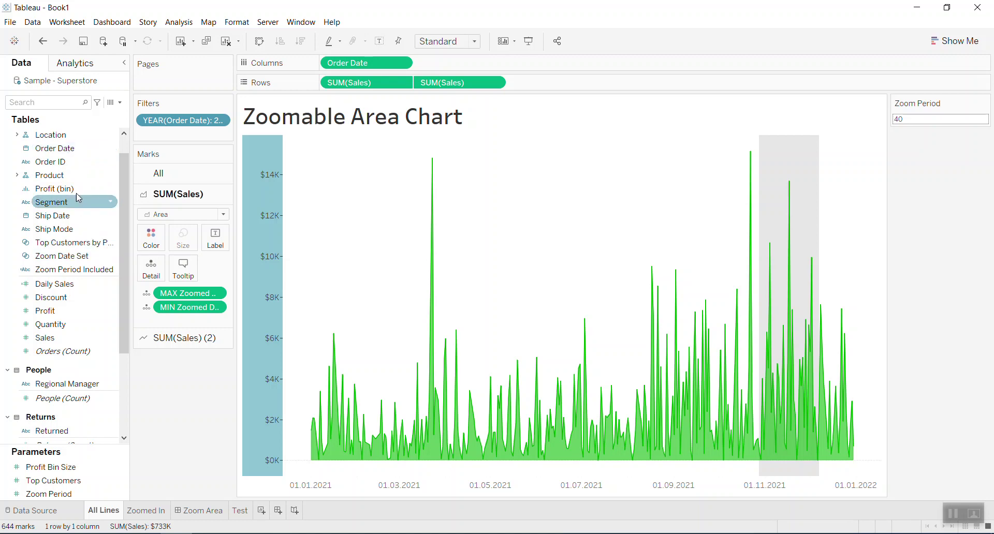
pyautogui.click(77, 152)
pyautogui.rightClick(76, 152)
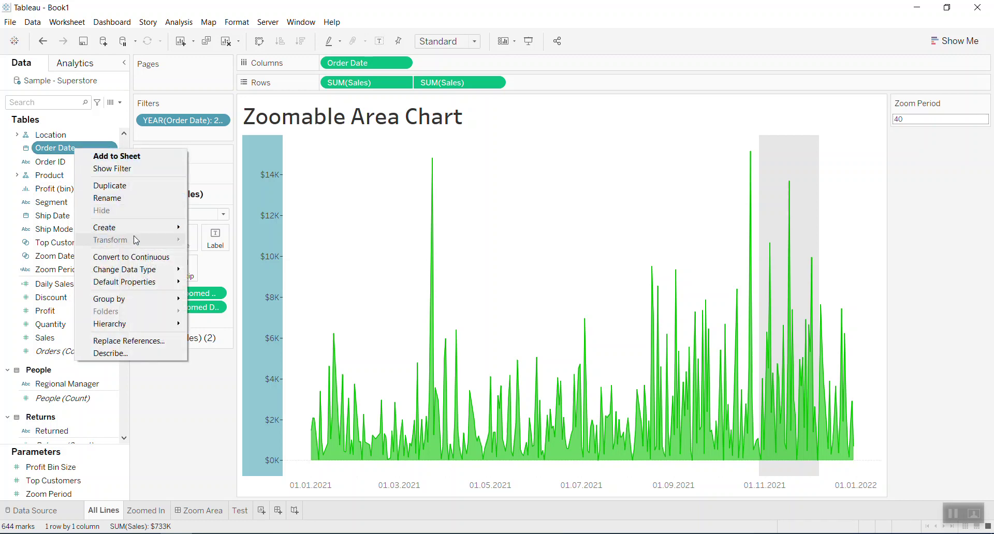
pyautogui.moveTo(176, 227)
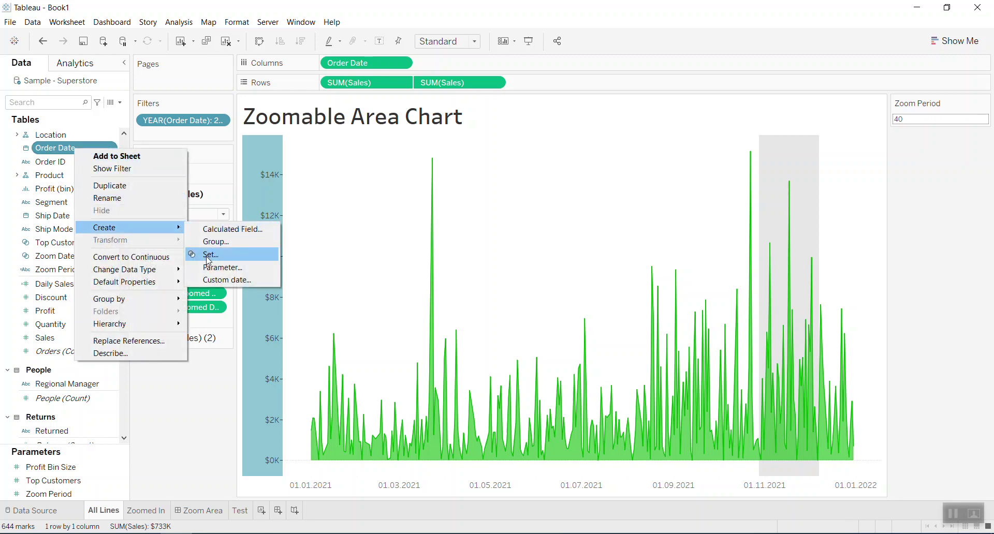
pyautogui.click(210, 254)
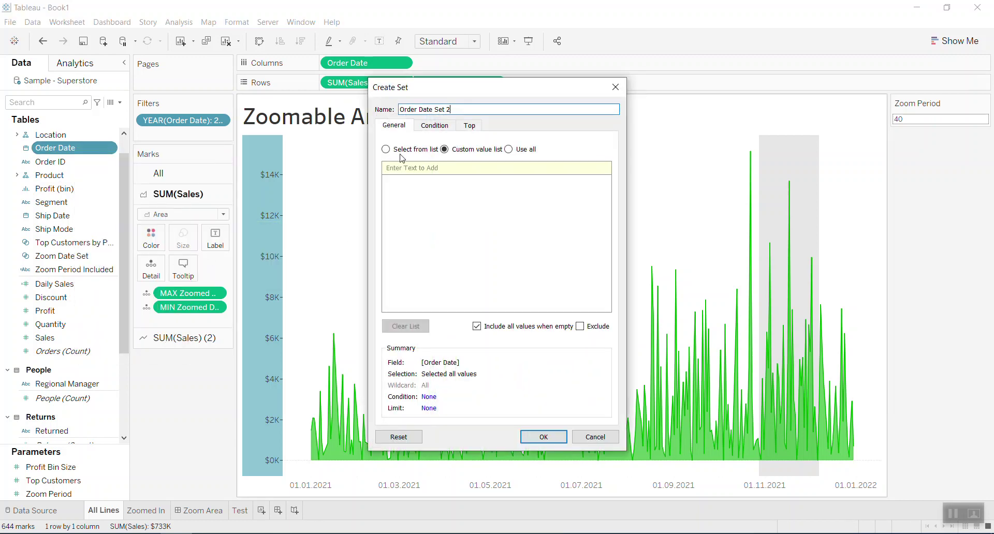
pyautogui.click(400, 152)
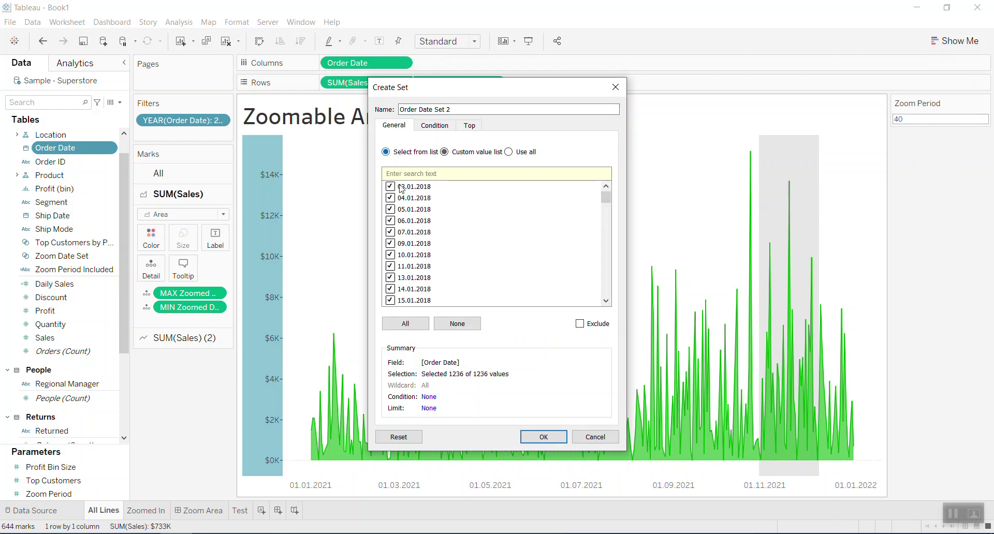
pyautogui.click(616, 88)
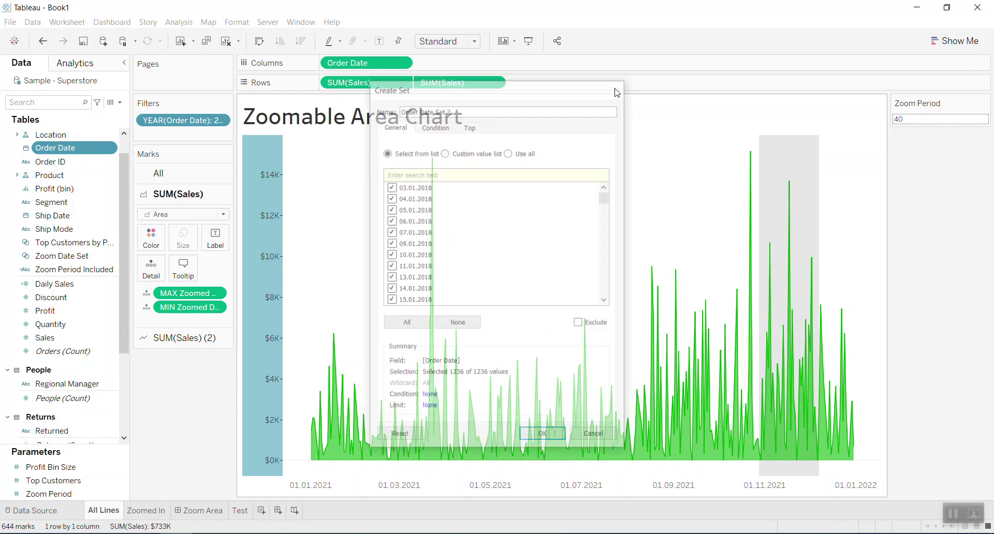
# Edit the Zoom Date Set so that all Order Date values are selected from the list
pyautogui.rightClick(82, 256)
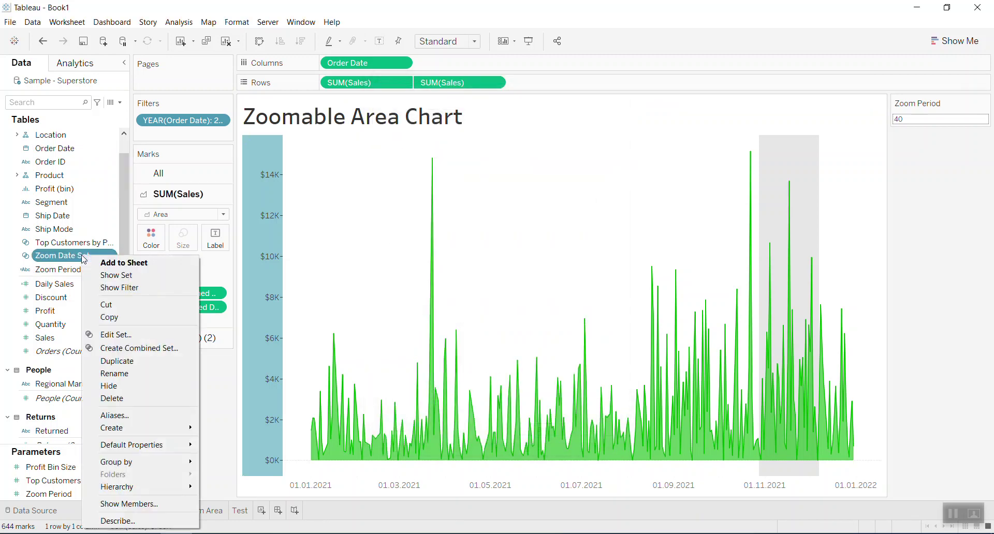
pyautogui.click(128, 334)
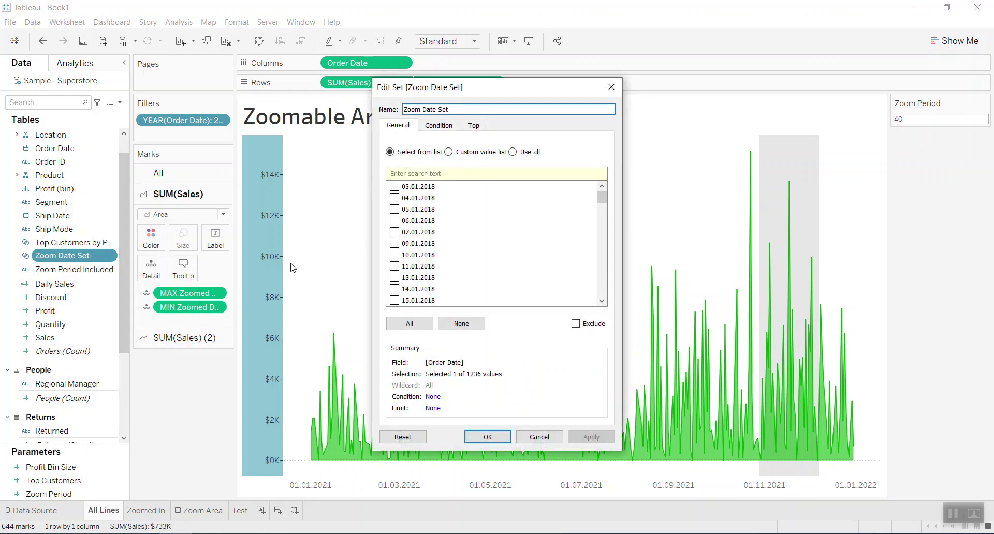
pyautogui.click(409, 323)
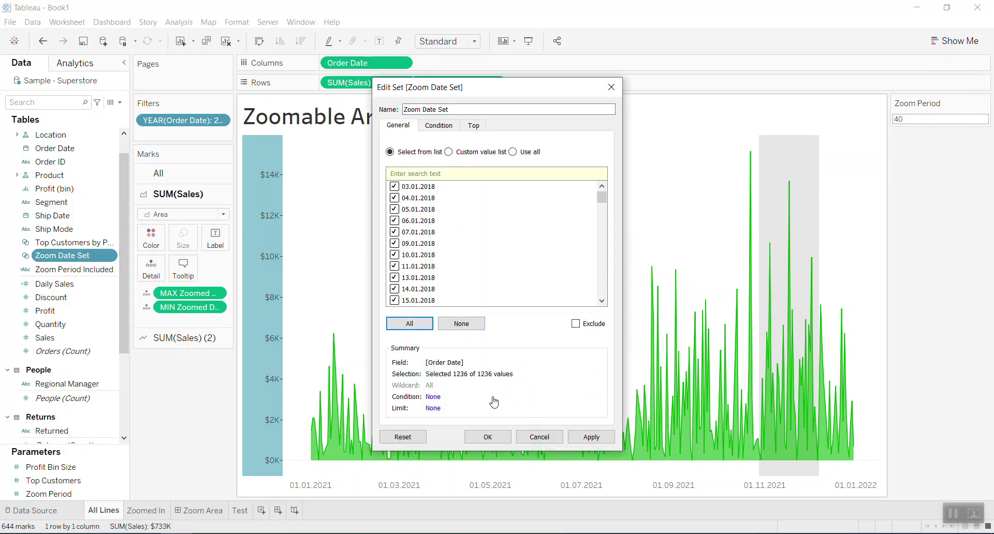
pyautogui.click(498, 438)
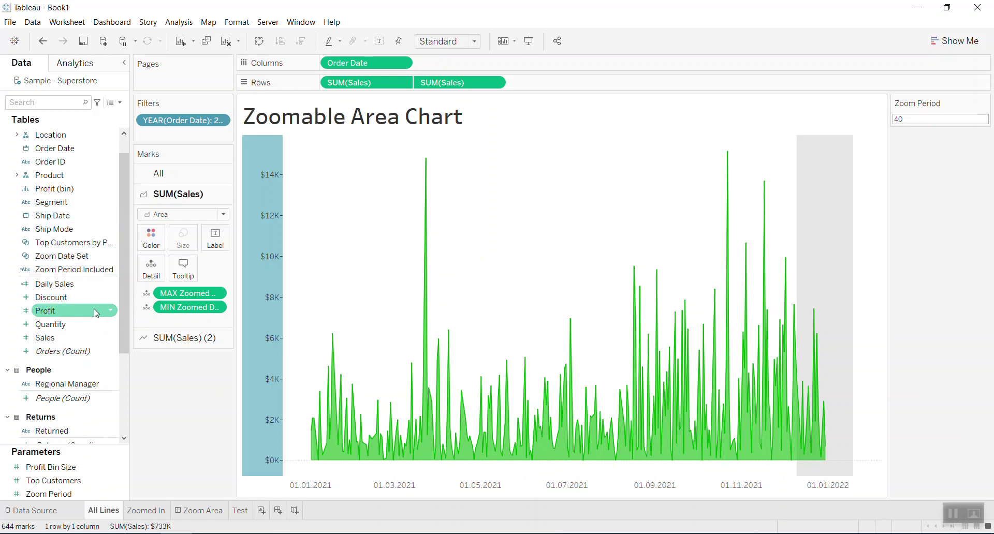
# Reopen the Zoom Date calculation and examine its MAX and IIF parts, the Zoom Date Set and the Order Date reference, leaving it unchanged
pyautogui.moveTo(122, 309); pyautogui.dragTo(122, 380)
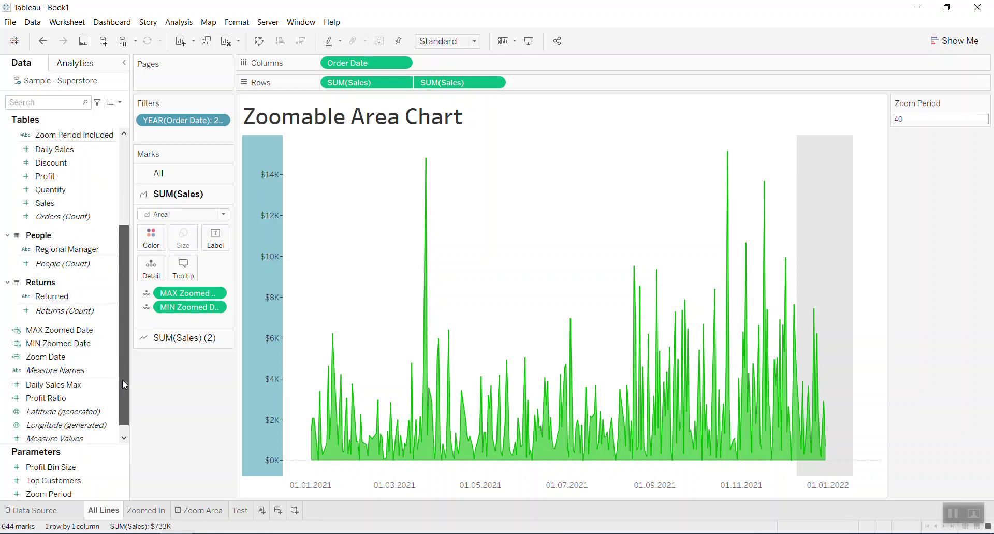
pyautogui.rightClick(61, 360)
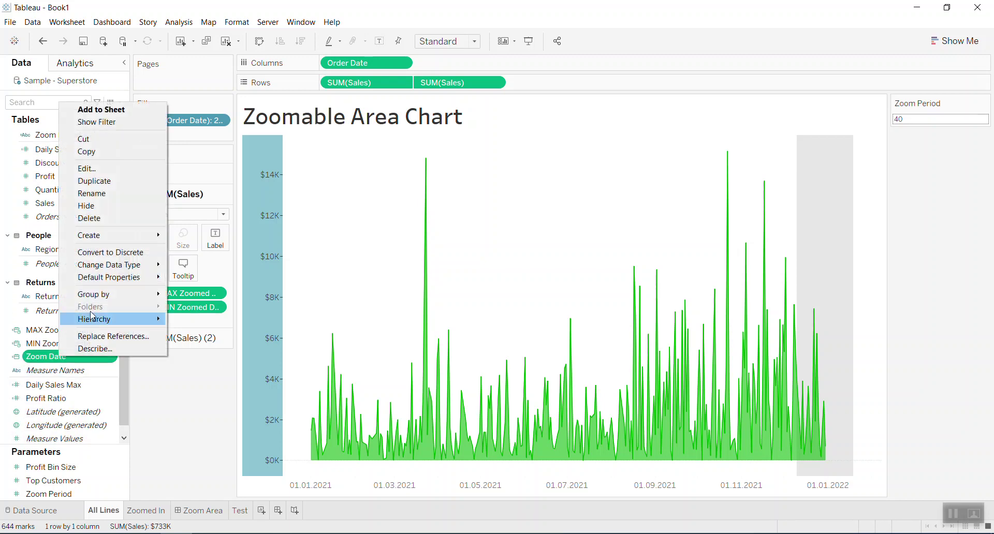
pyautogui.click(109, 174)
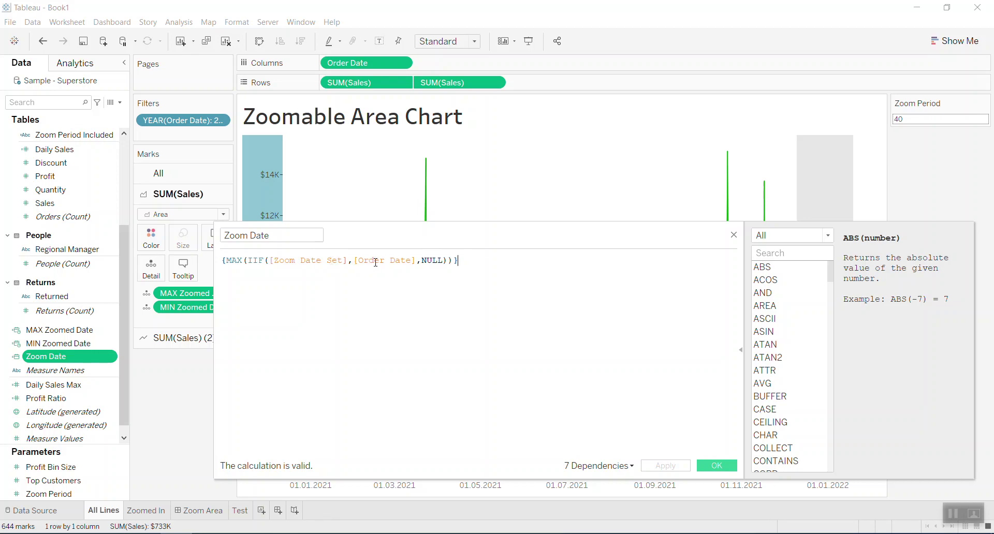
pyautogui.moveTo(413, 261); pyautogui.dragTo(357, 263)
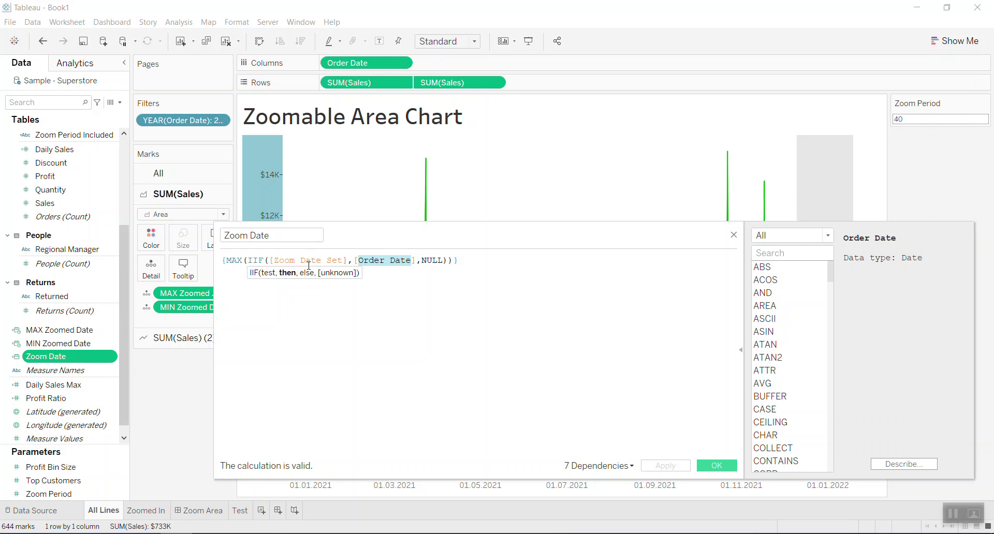
pyautogui.click(465, 259)
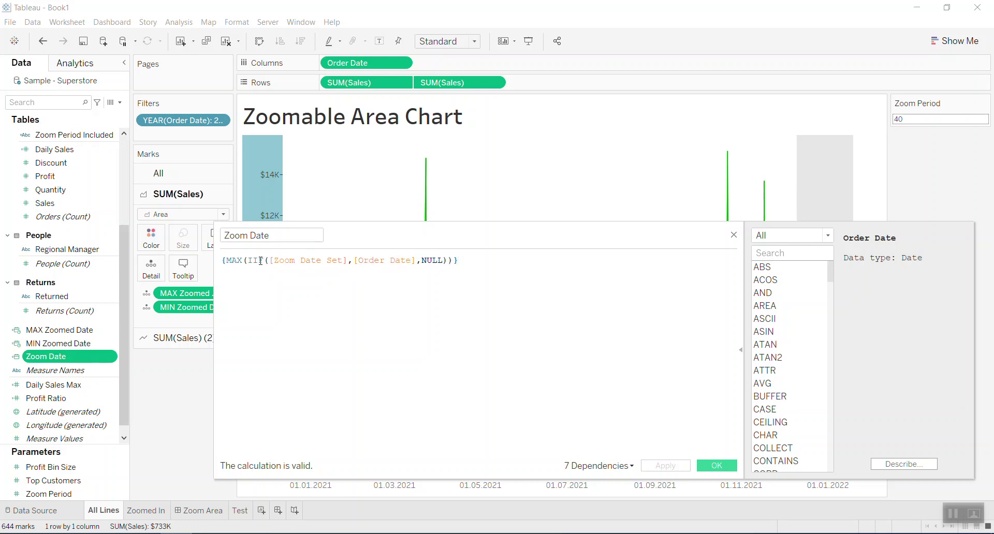
pyautogui.moveTo(247, 261); pyautogui.dragTo(436, 265)
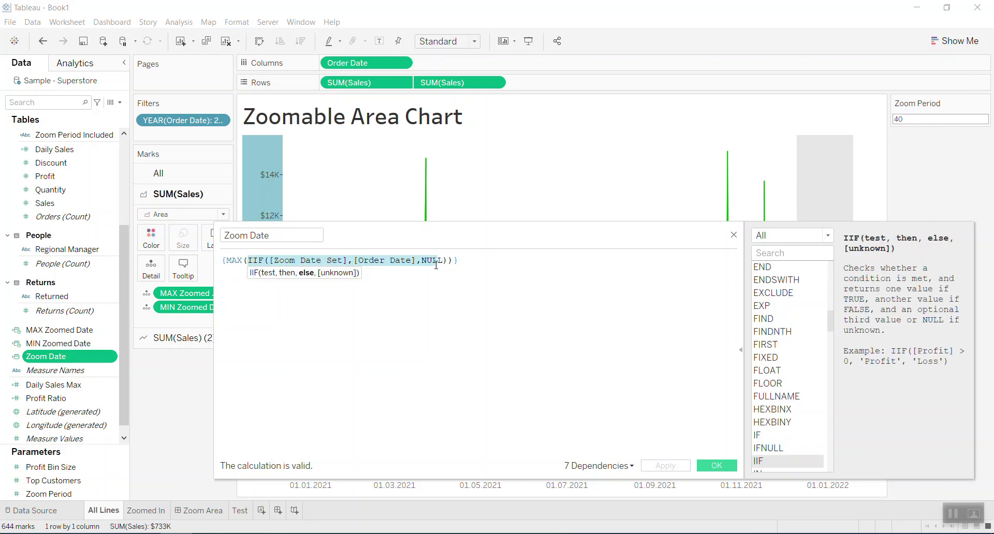
pyautogui.click(465, 264)
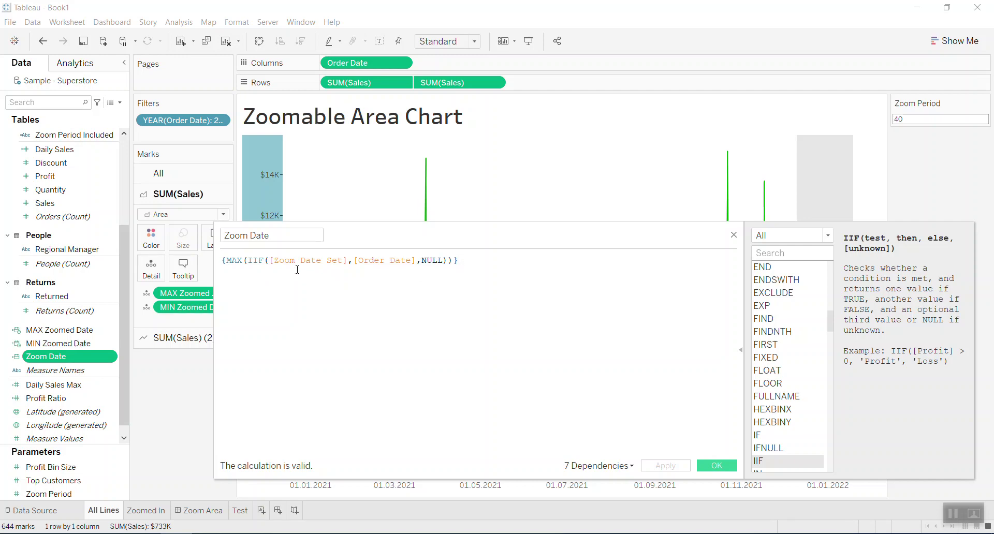
pyautogui.moveTo(294, 265); pyautogui.dragTo(355, 261)
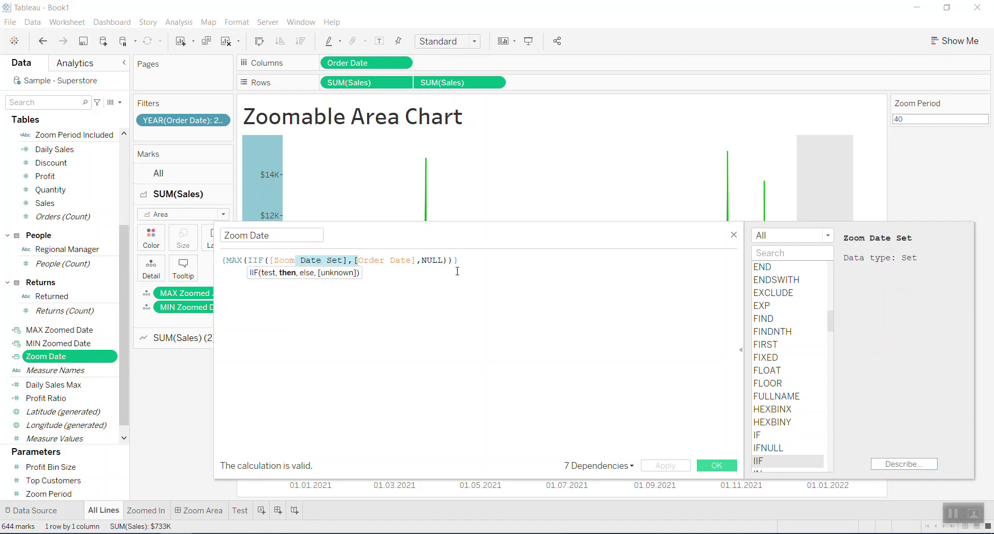
pyautogui.moveTo(243, 259); pyautogui.dragTo(230, 265)
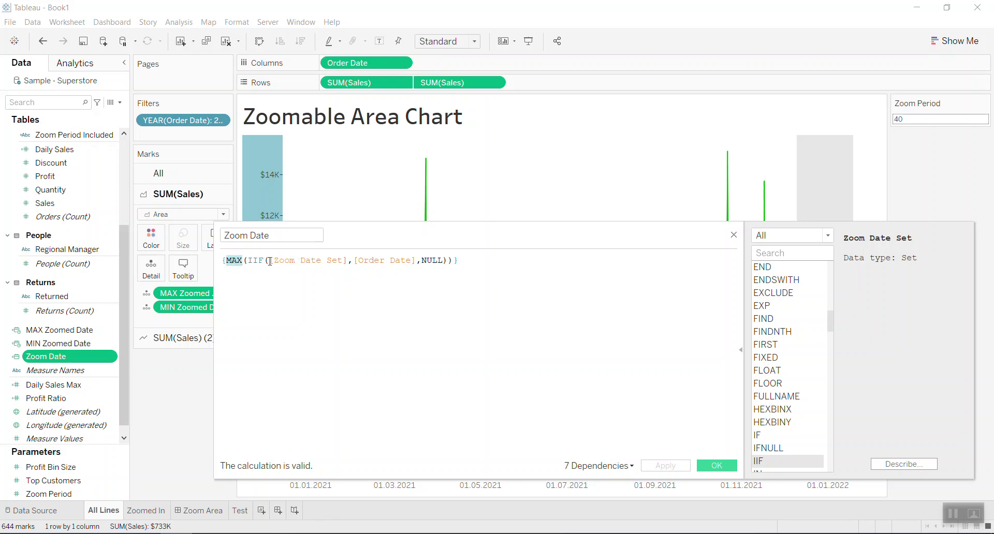
pyautogui.moveTo(278, 261); pyautogui.dragTo(390, 261)
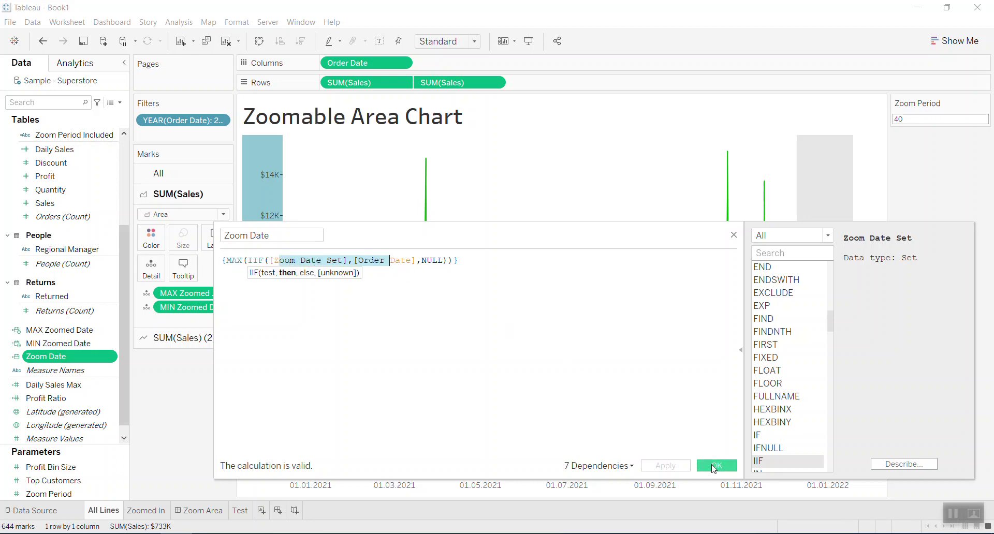
pyautogui.click(716, 466)
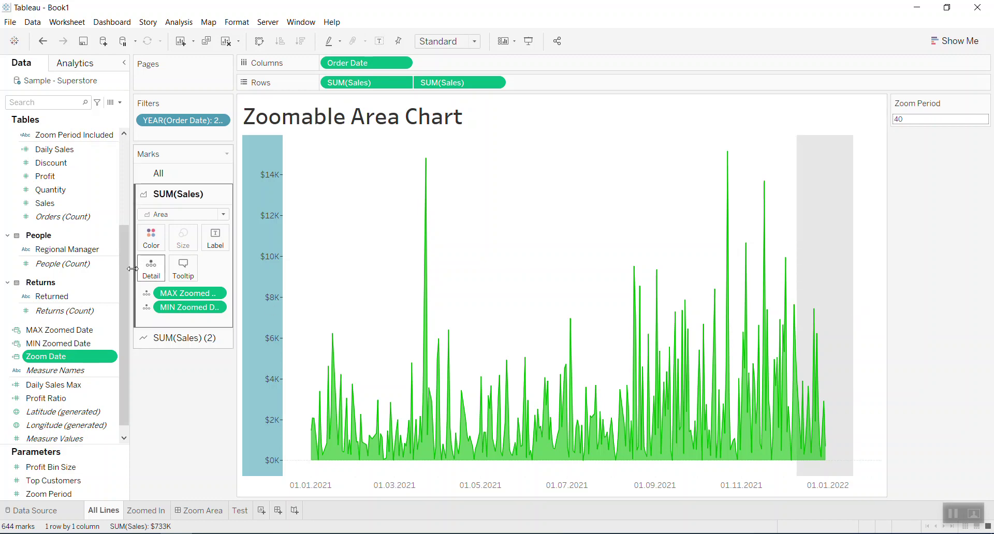
# Examine the MIN Zoomed Date formula, highlighting its Zoom Period reference, and close it without changes
pyautogui.moveTo(120, 255); pyautogui.dragTo(123, 181)
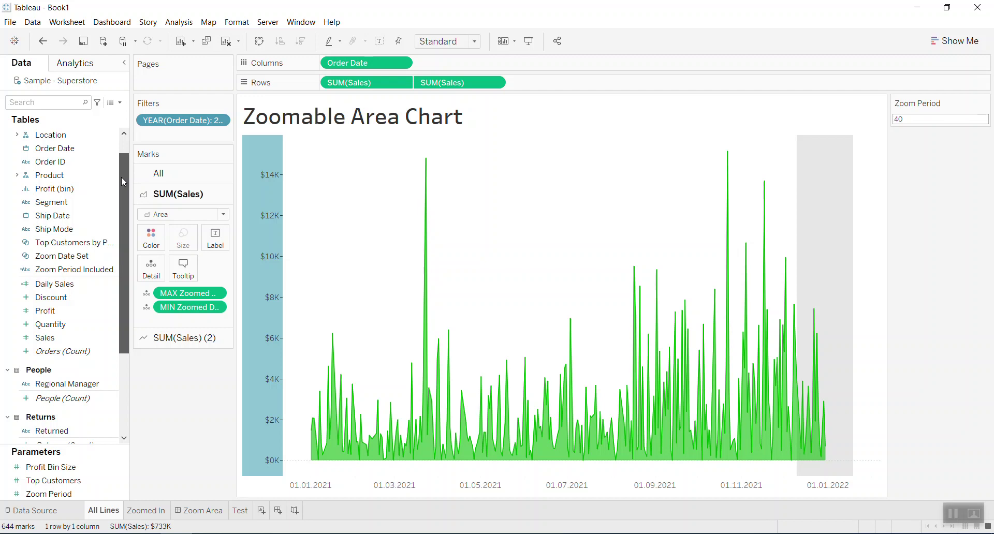
pyautogui.scroll(2, 123, 181)
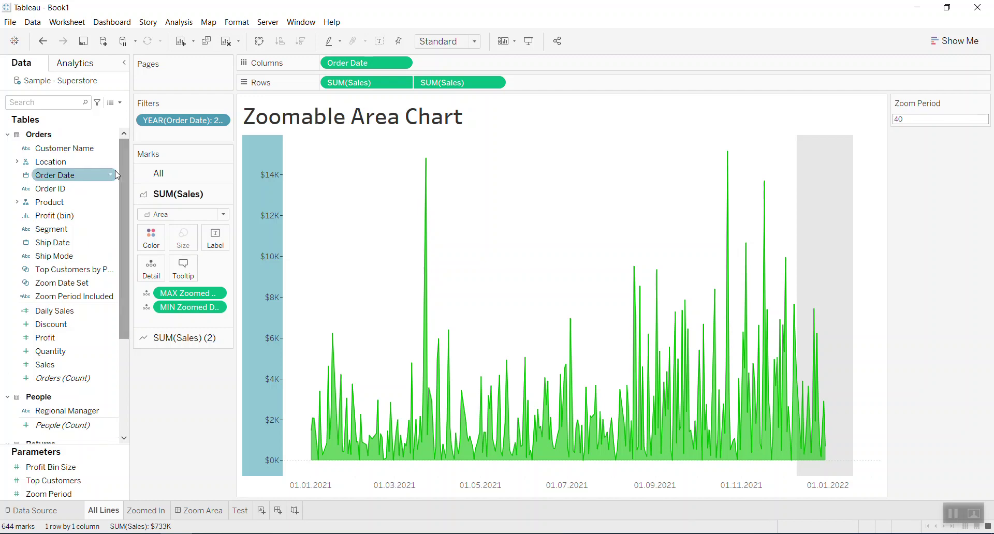
pyautogui.scroll(-1, 123, 197)
pyautogui.scroll(-5, 125, 221)
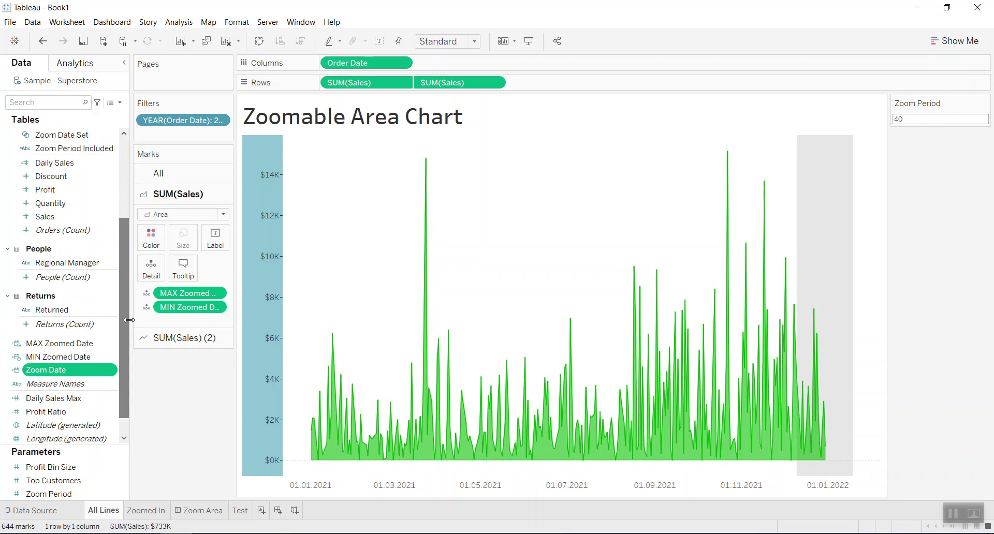
pyautogui.rightClick(59, 357)
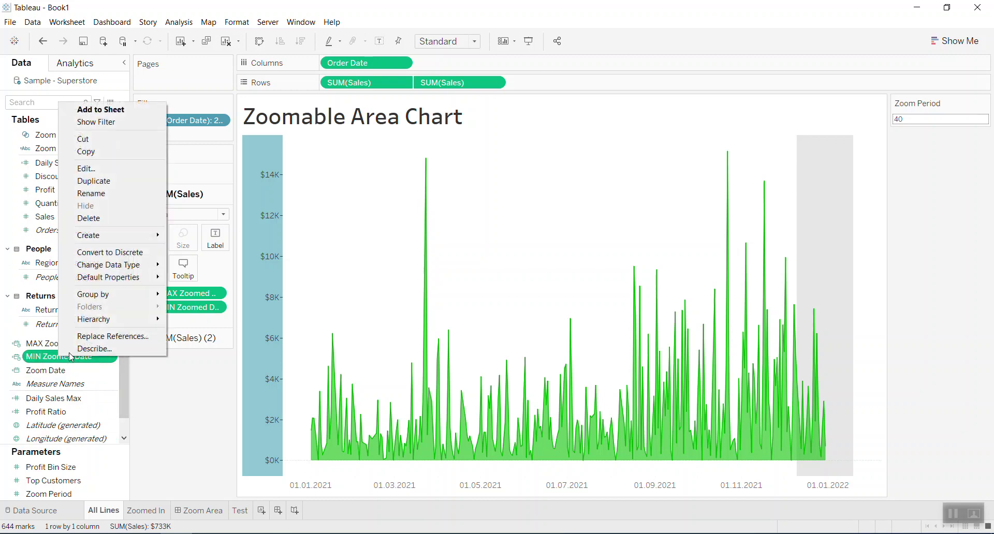
pyautogui.click(86, 168)
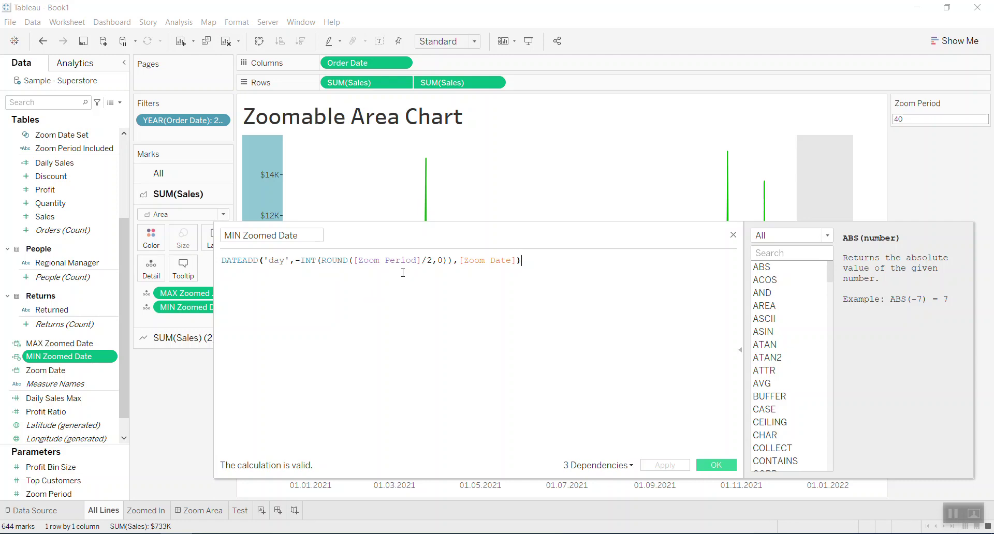
pyautogui.moveTo(366, 262); pyautogui.dragTo(415, 262)
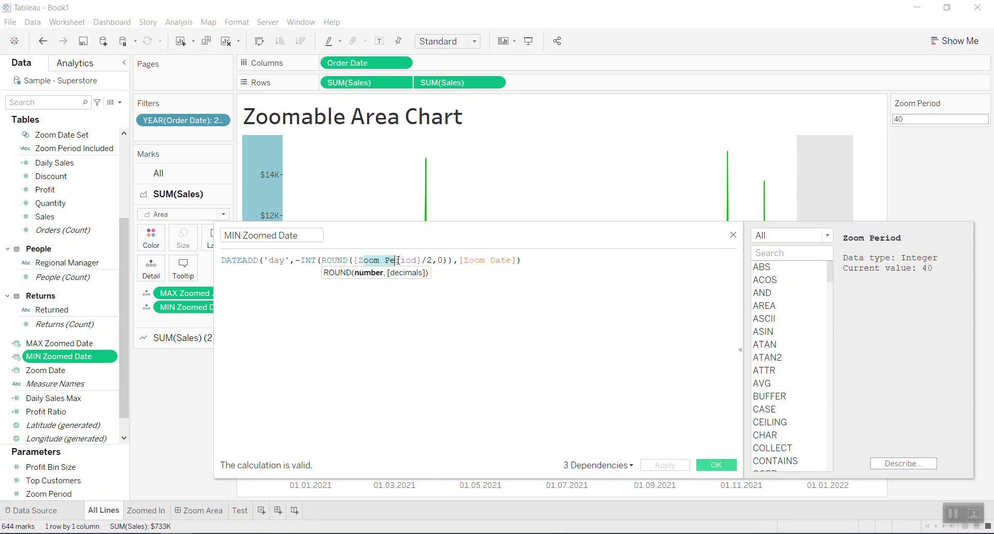
pyautogui.click(735, 237)
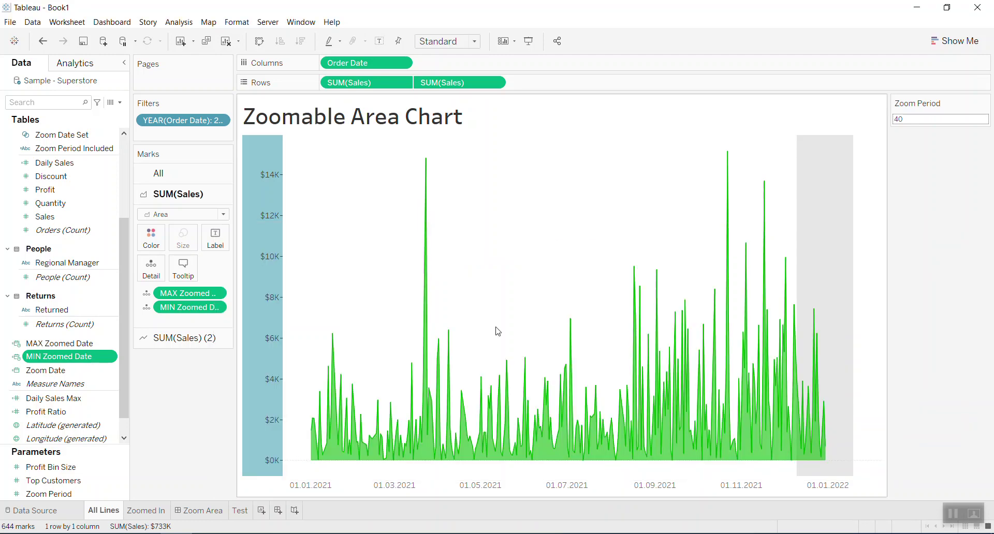
# Review the Zoom Period parameter's data type and current value settings, close them unchanged, and point out its input on the sheet
pyautogui.rightClick(70, 496)
pyautogui.click(99, 357)
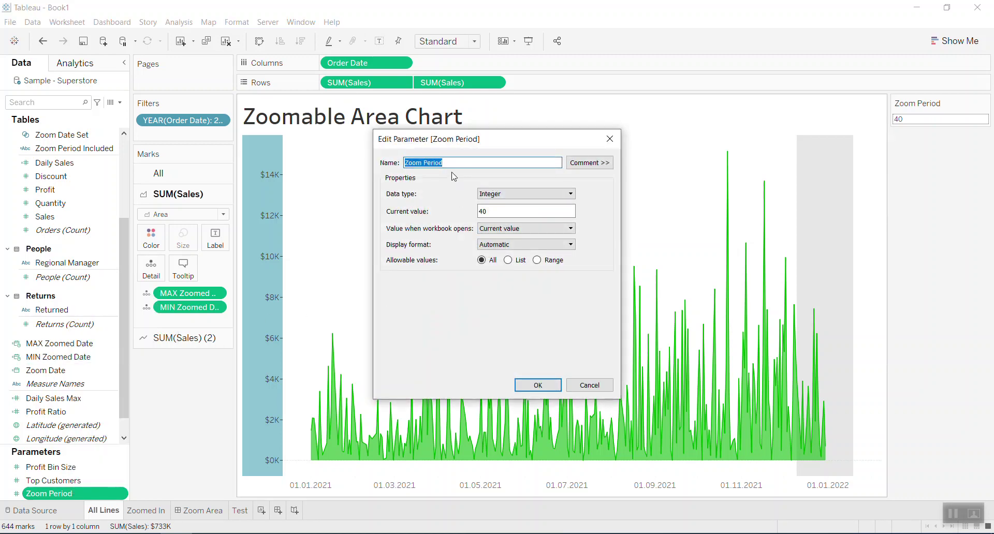
pyautogui.click(494, 212)
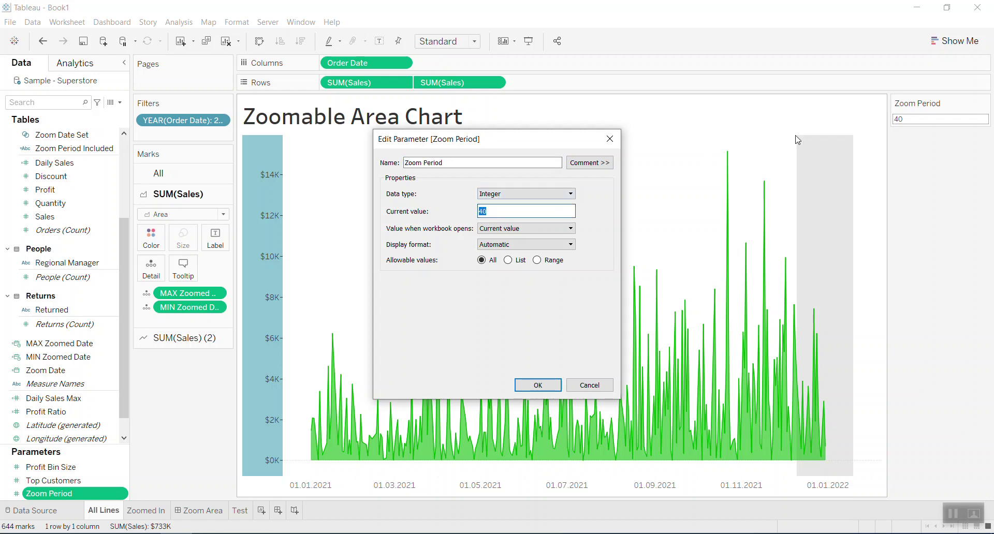
pyautogui.click(609, 140)
pyautogui.click(901, 120)
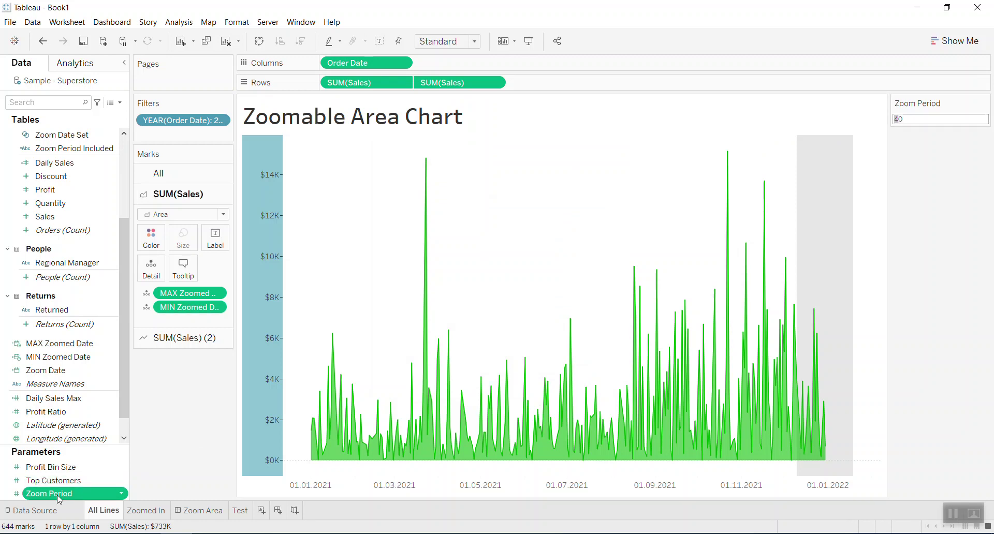
# Examine the MIN Zoomed Date formula, covering its Zoom Date reference, the Zoom Period input and the negative INT part, and close it unchanged
pyautogui.rightClick(61, 357)
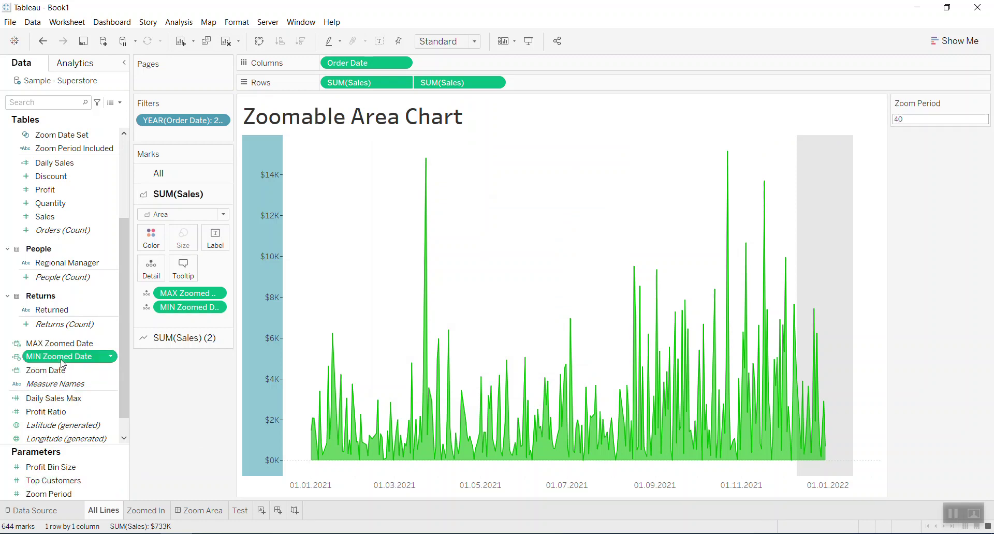
pyautogui.click(89, 171)
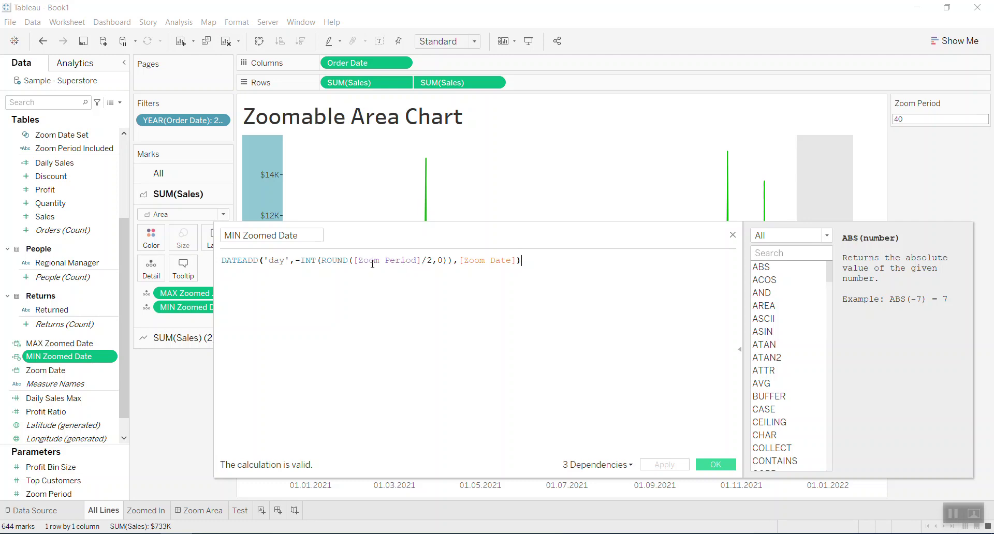
pyautogui.moveTo(466, 263); pyautogui.dragTo(514, 261)
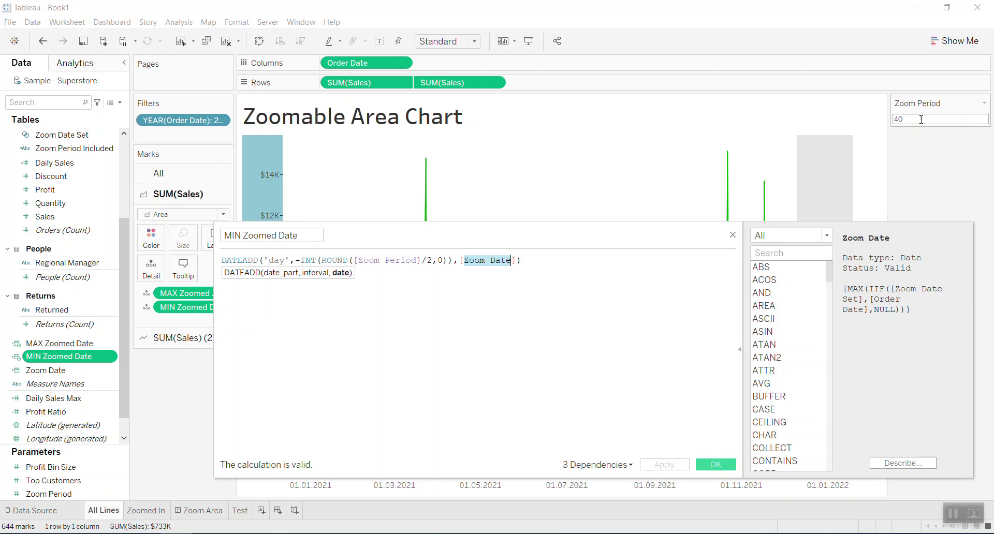
pyautogui.click(903, 120)
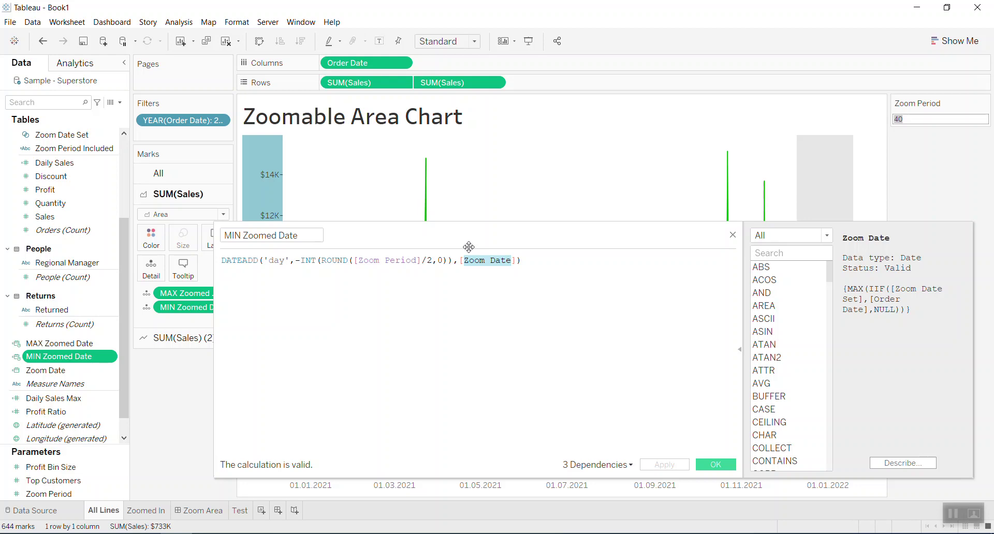
pyautogui.click(300, 260)
pyautogui.write('-')
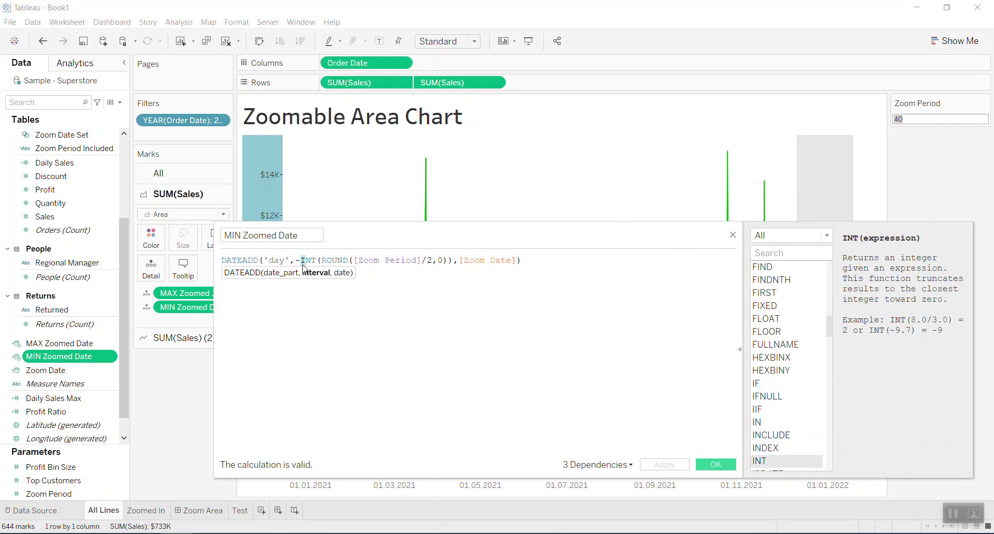
pyautogui.doubleClick(306, 261)
pyautogui.click(732, 234)
# Review the MAX Zoomed Date formula, highlighting its Zoom Date and Zoom Period references, and close it without changes
pyautogui.rightClick(80, 344)
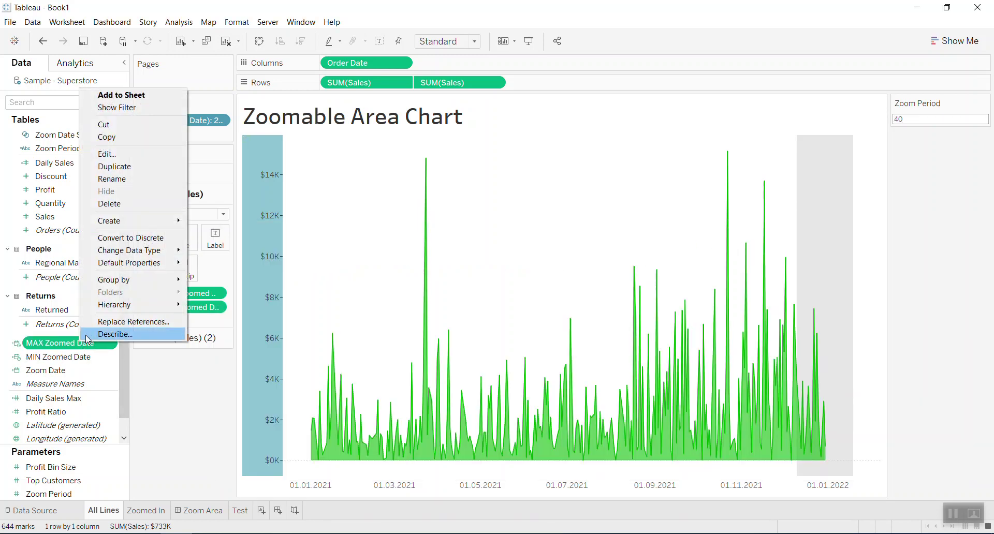
pyautogui.click(124, 158)
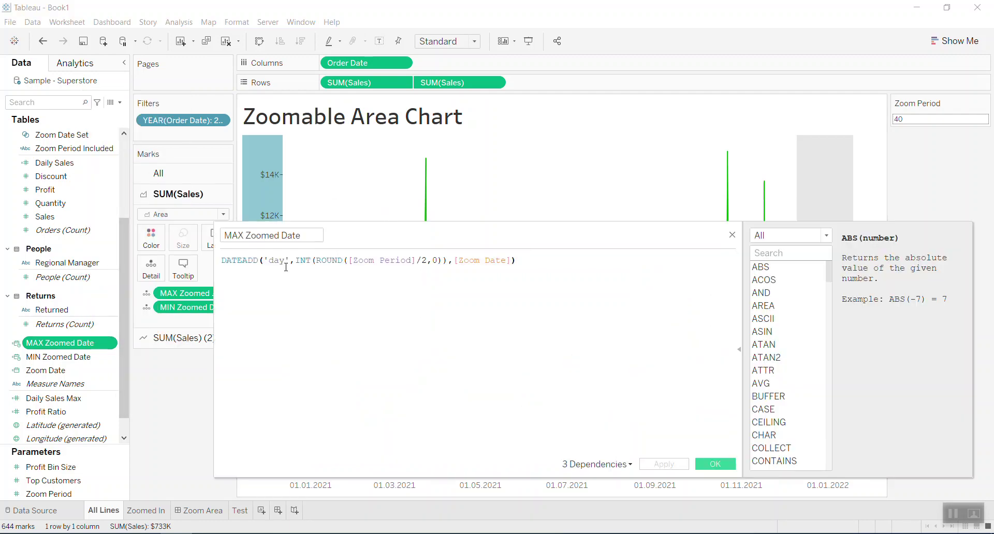
pyautogui.moveTo(458, 262); pyautogui.dragTo(497, 262)
pyautogui.moveTo(354, 262); pyautogui.dragTo(407, 262)
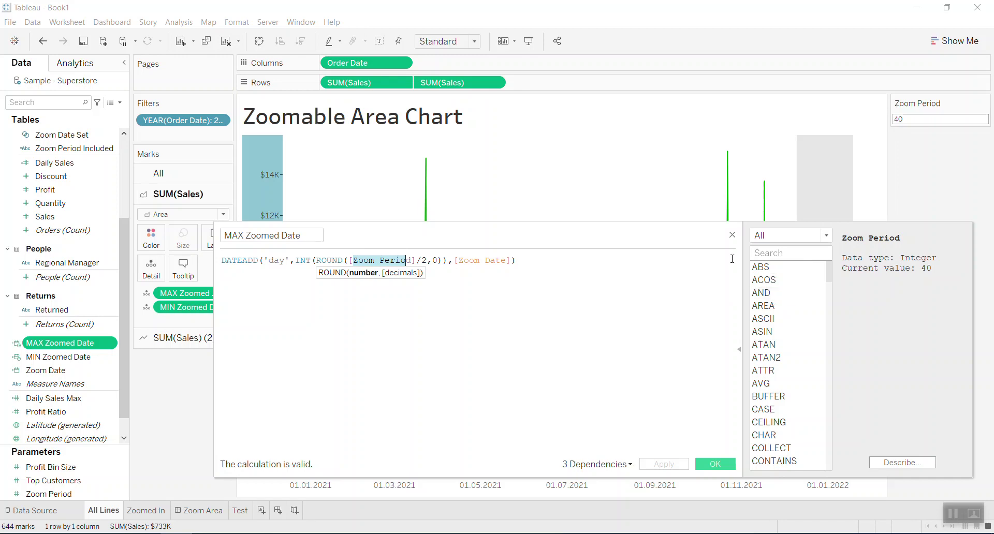
pyautogui.click(732, 236)
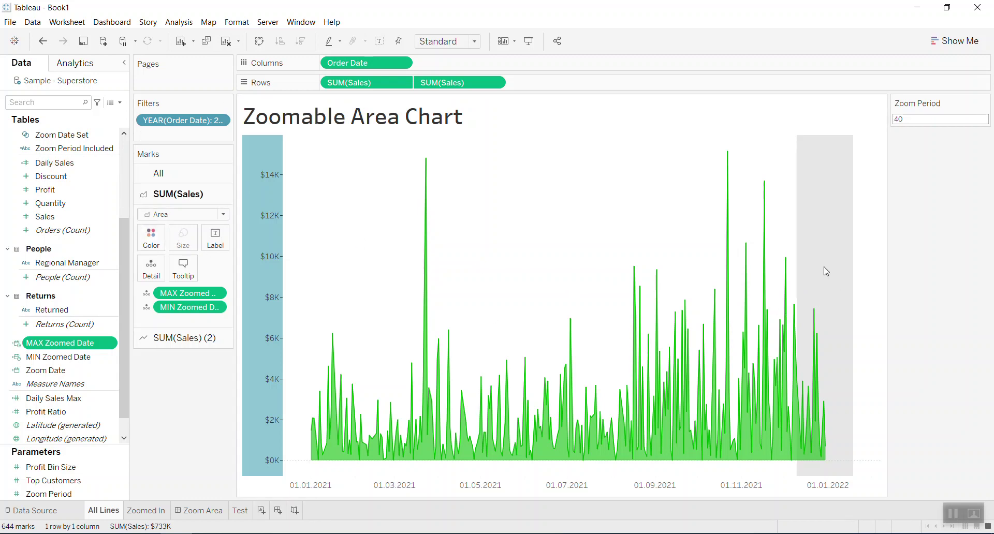
# Review the grey reference band's scope, from and to values, line and fill settings, leaving them as they are
pyautogui.rightClick(801, 279)
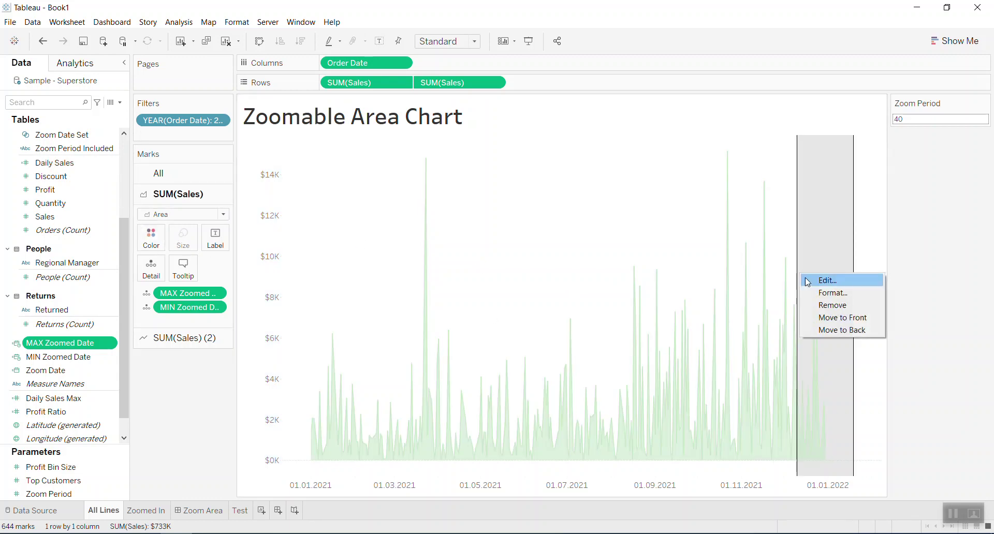
pyautogui.click(815, 284)
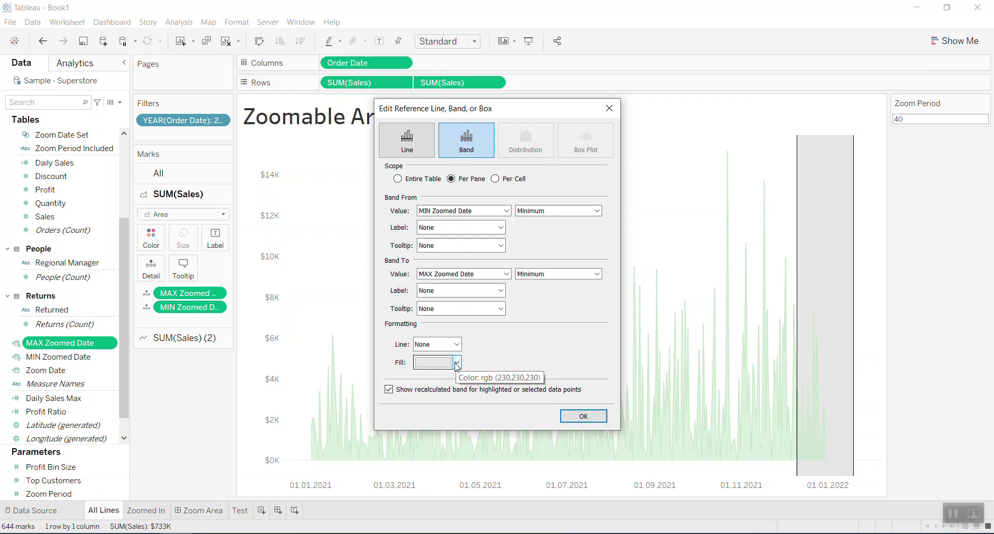
pyautogui.click(584, 416)
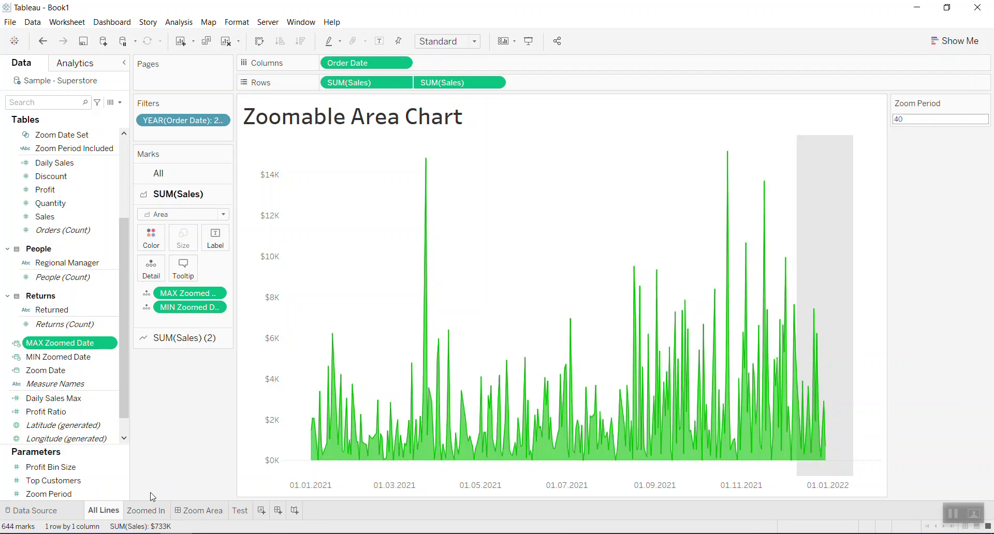
# On the Zoomed In sheet, examine the Zoom Period Included formula, highlighting its date references and its Included and Excluded results, without changing it
pyautogui.moveTo(144, 520)
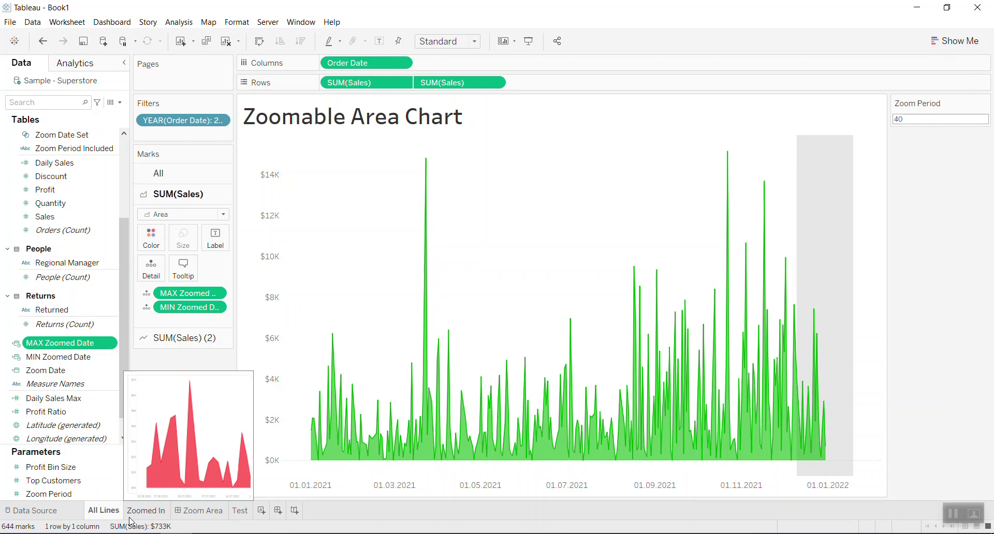
pyautogui.moveTo(113, 518)
pyautogui.click(147, 511)
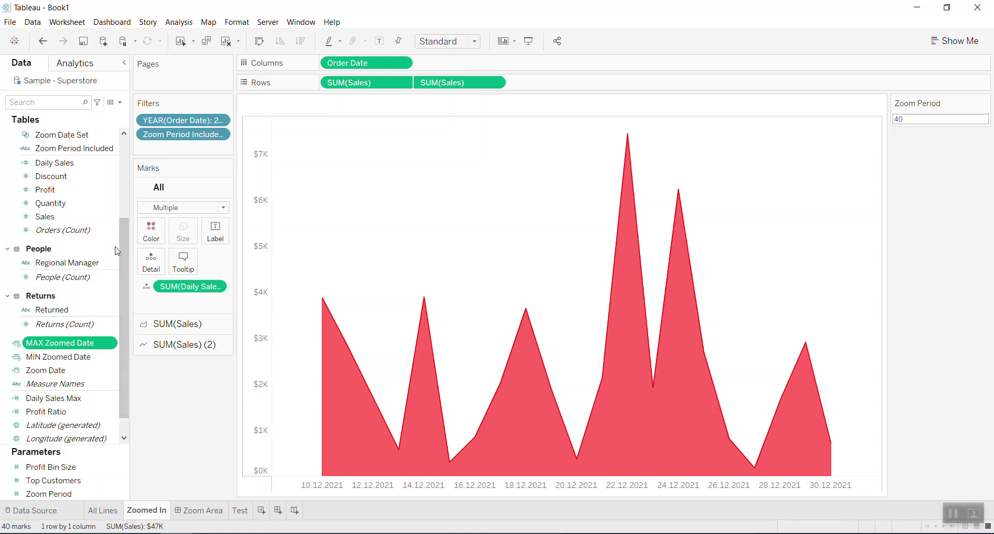
pyautogui.rightClick(70, 150)
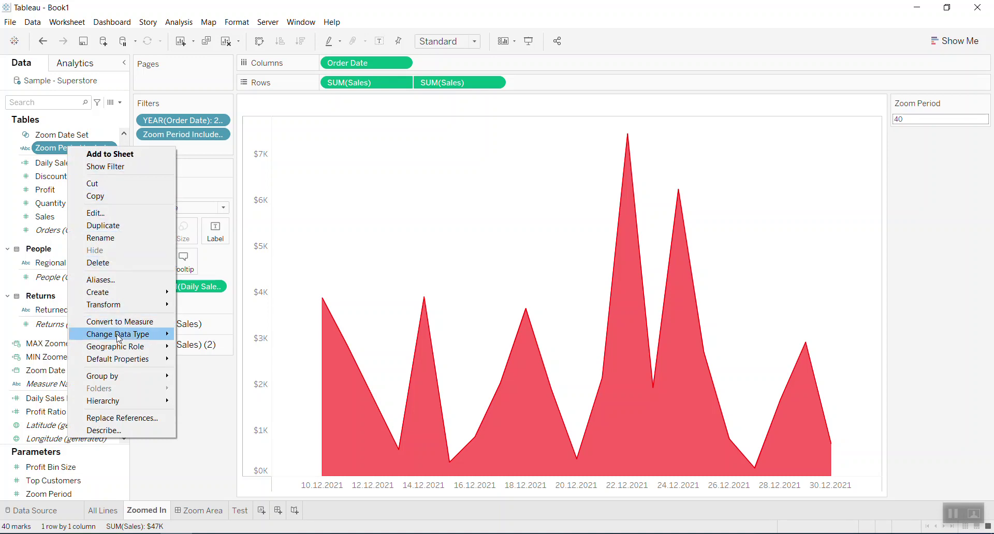
pyautogui.click(106, 213)
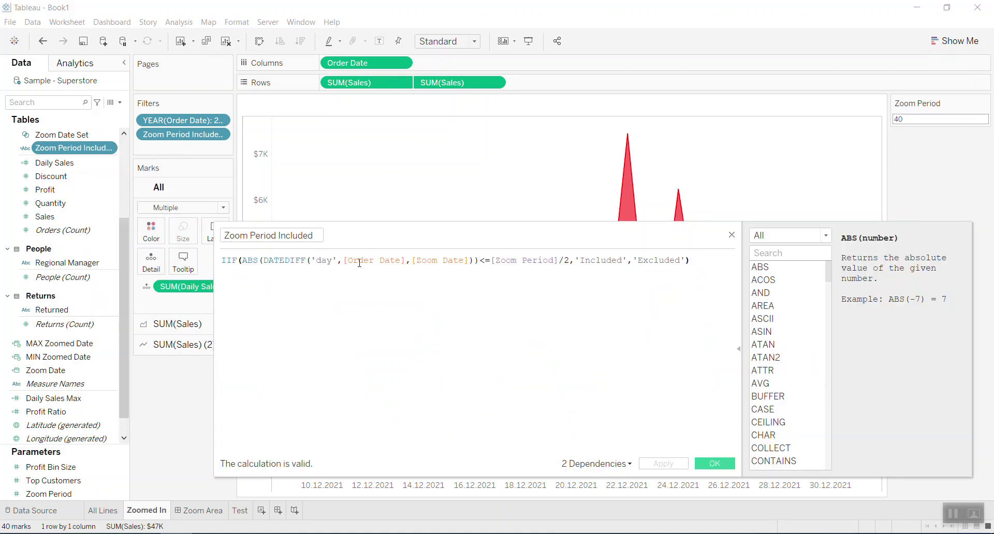
pyautogui.moveTo(348, 260); pyautogui.dragTo(473, 260)
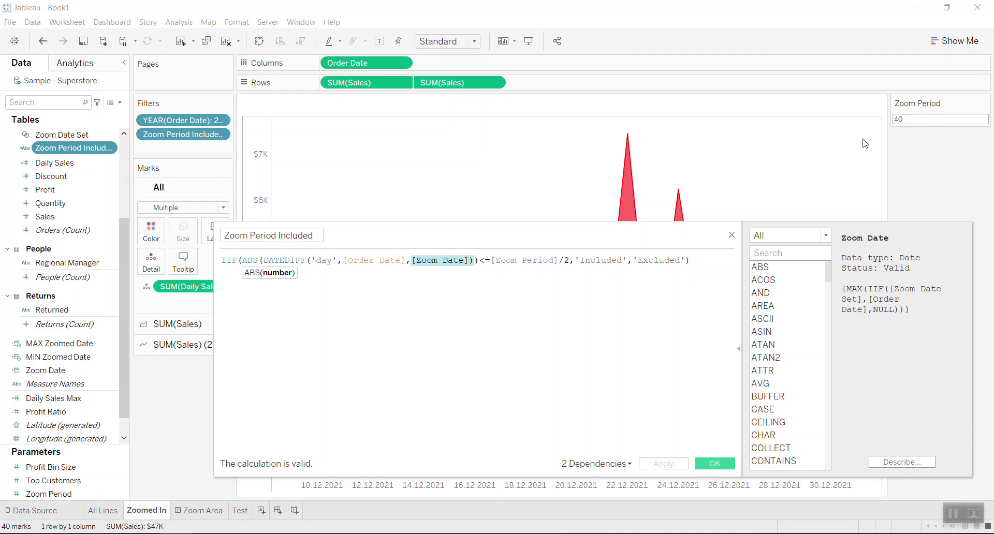
pyautogui.click(577, 262)
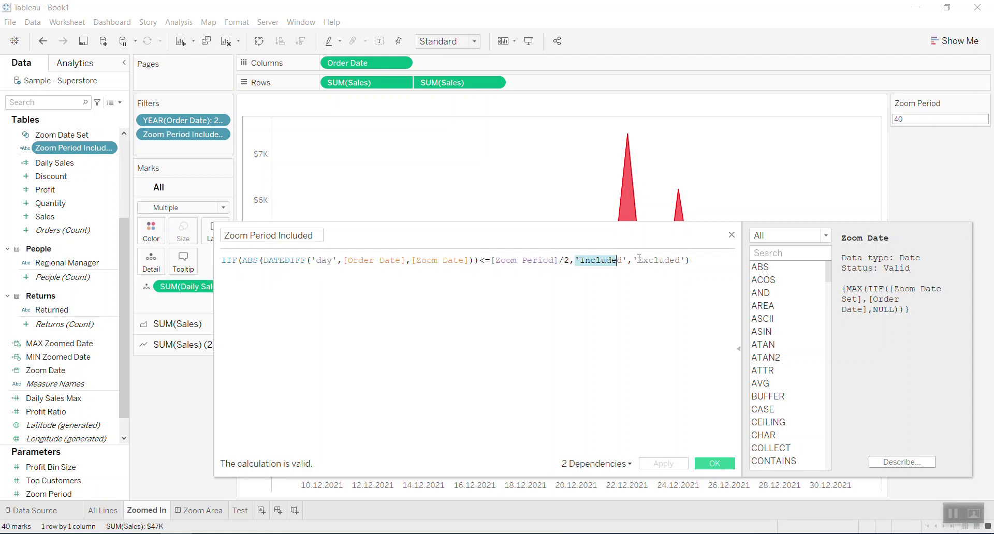
pyautogui.click(686, 261)
pyautogui.click(731, 237)
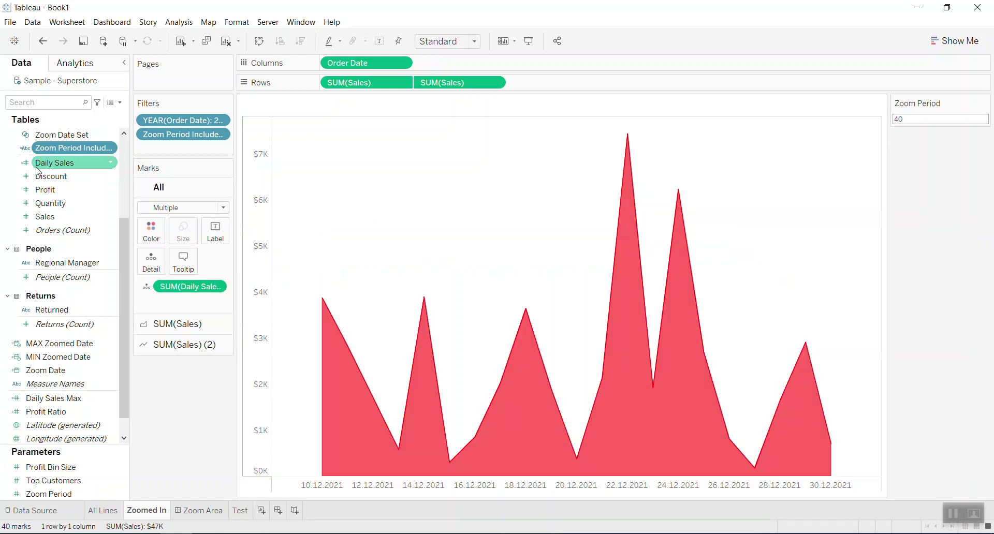
# Add the Excluded value to the Zoom Period Included filter on the Zoomed In sheet and apply it
pyautogui.rightClick(199, 134)
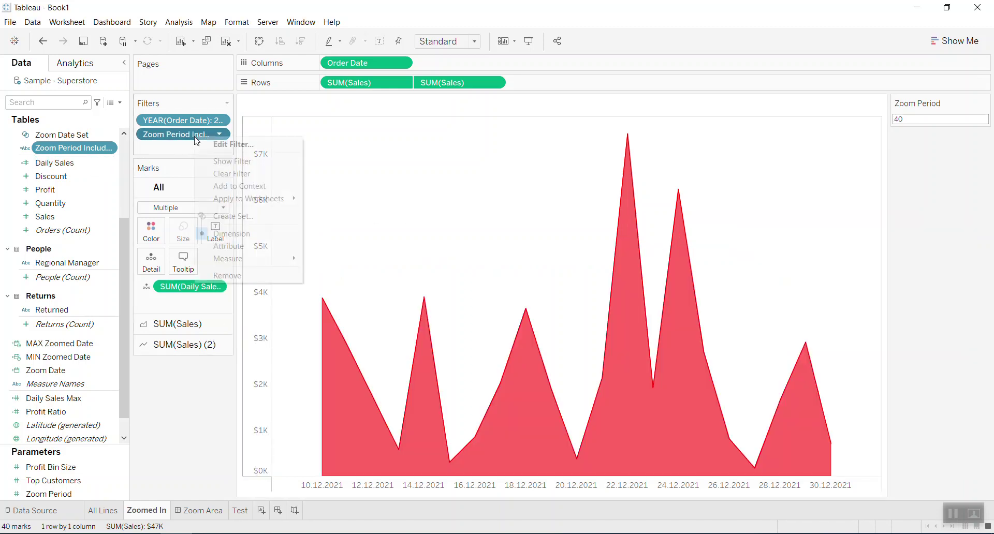
pyautogui.click(222, 143)
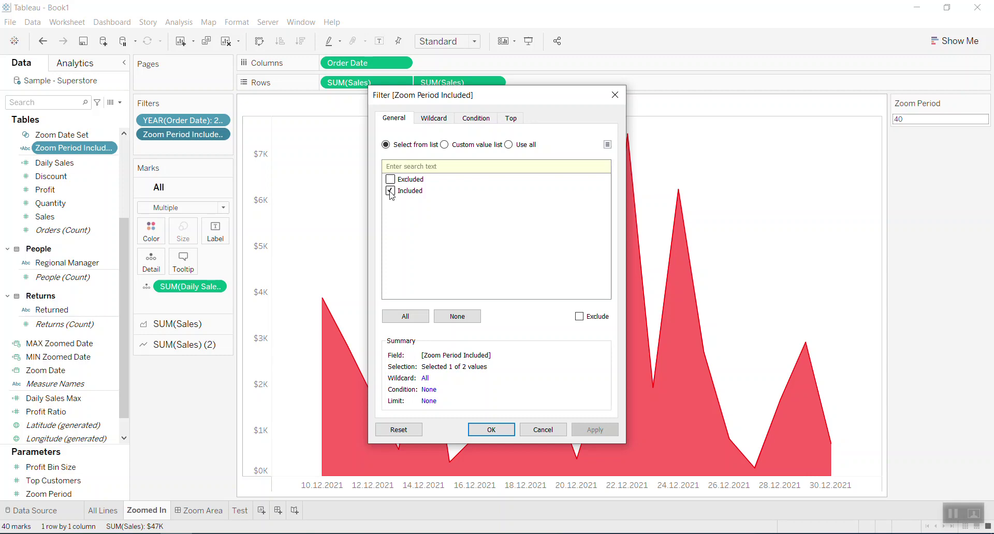
pyautogui.click(390, 179)
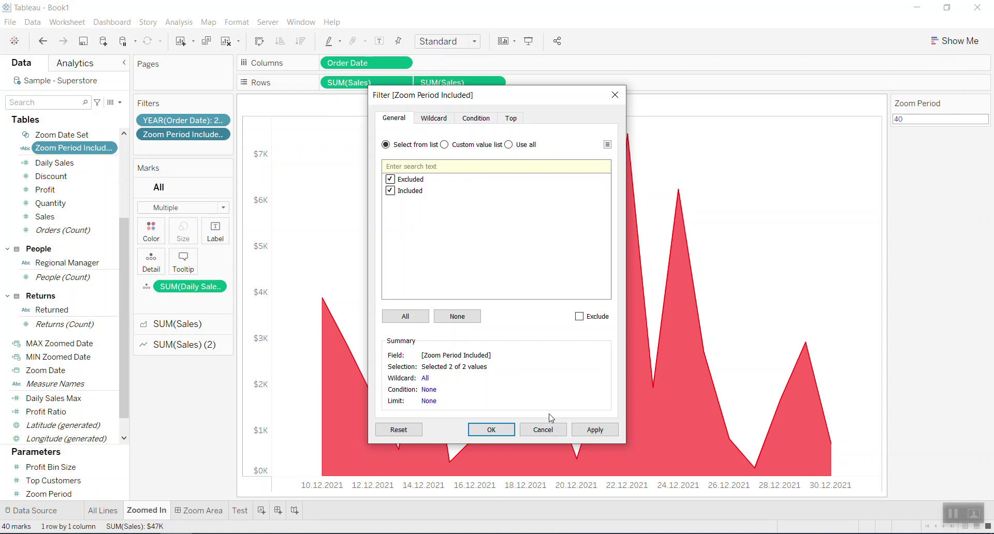
pyautogui.click(619, 429)
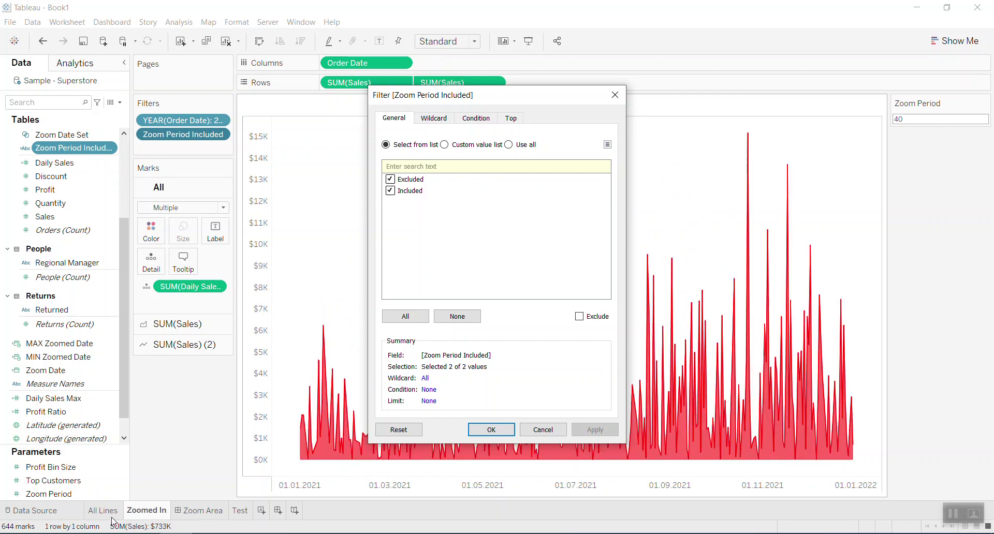
# Limit the Zoom Period Included filter to the Included value again and apply it
pyautogui.click(391, 180)
pyautogui.click(595, 431)
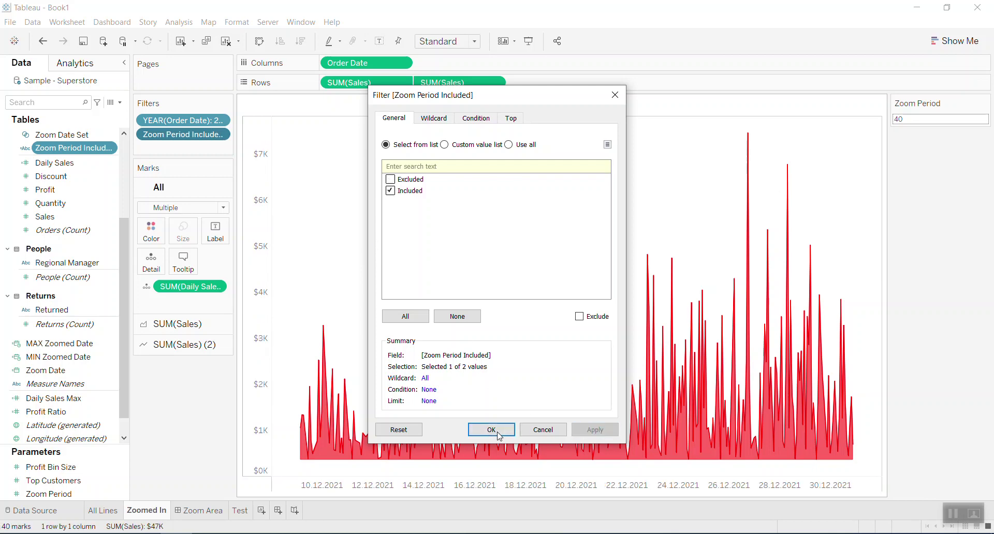
pyautogui.click(499, 435)
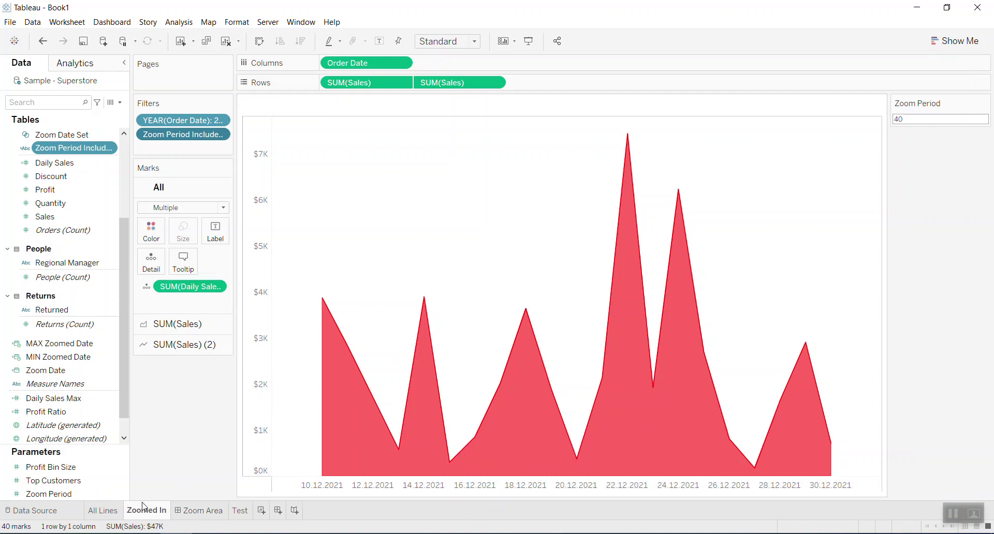
# Present the Zoom Area dashboard full screen and move the zoom band along the green area chart from March to May 2021
pyautogui.click(202, 511)
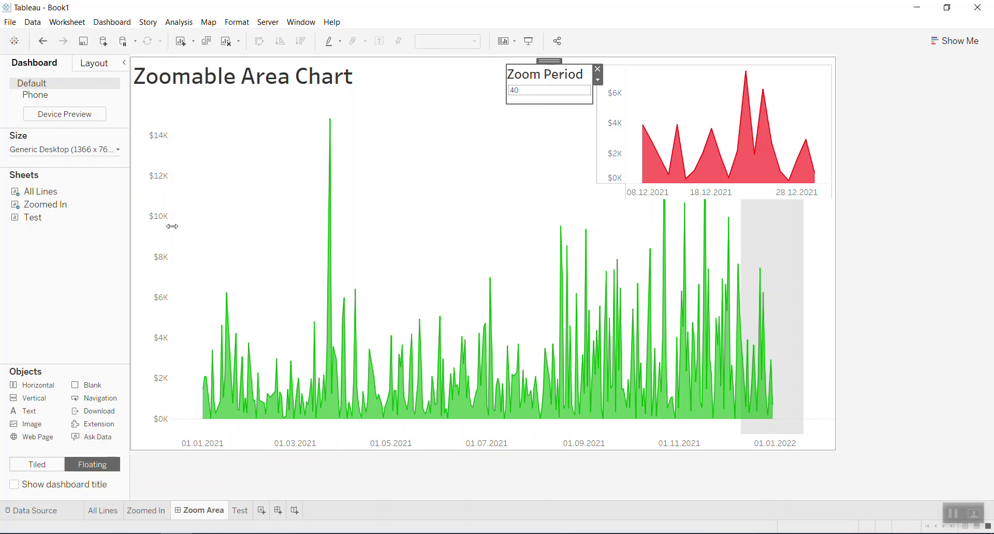
pyautogui.click(325, 258)
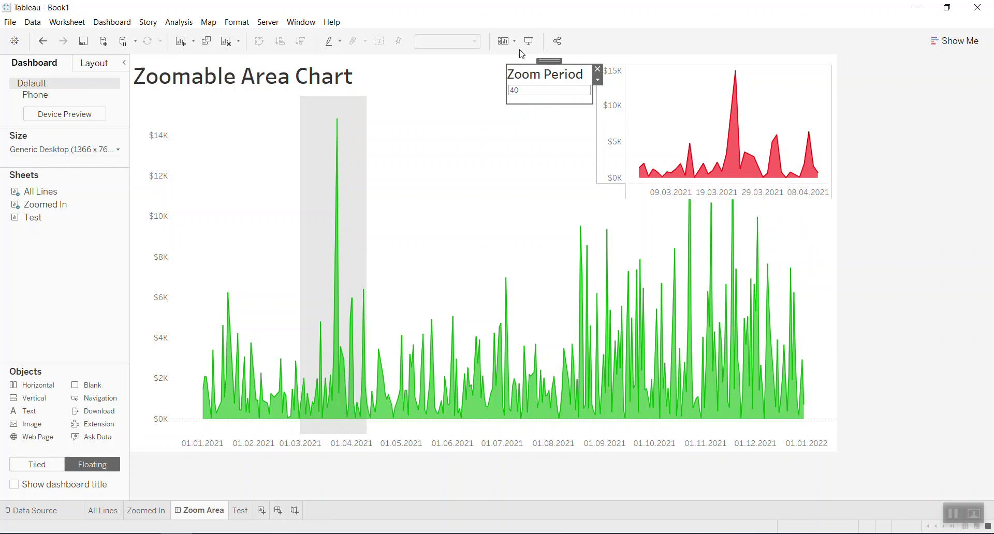
pyautogui.press('super+d')
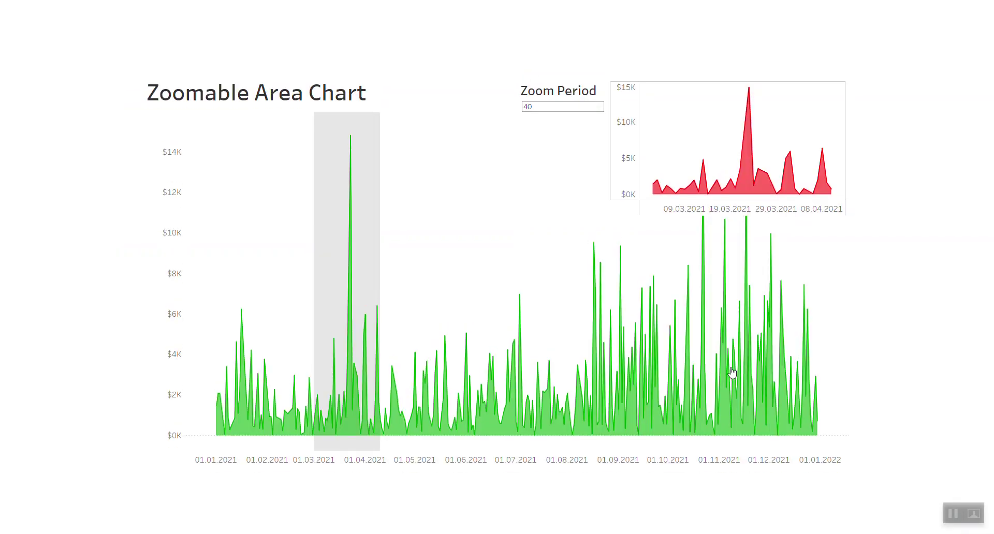
pyautogui.moveTo(343, 399)
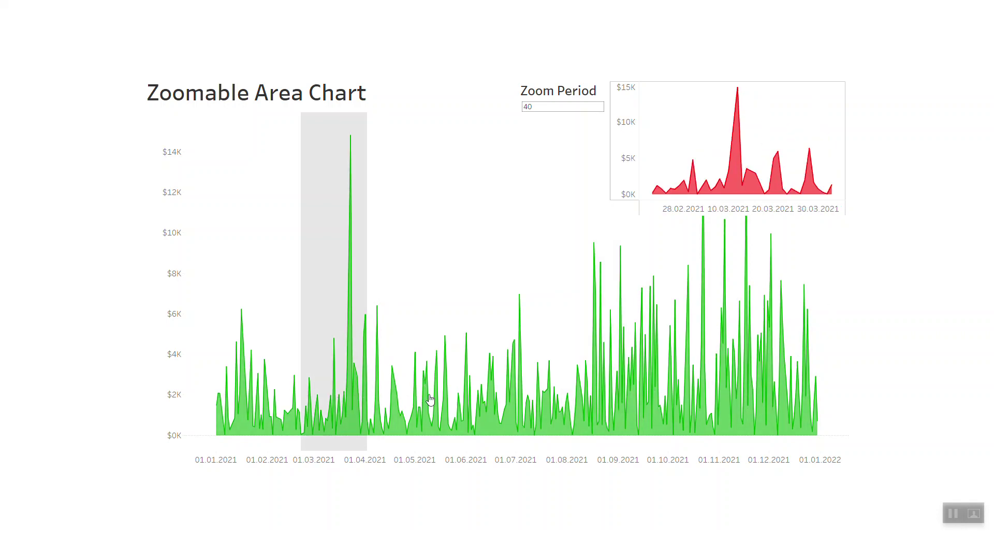
pyautogui.moveTo(475, 399)
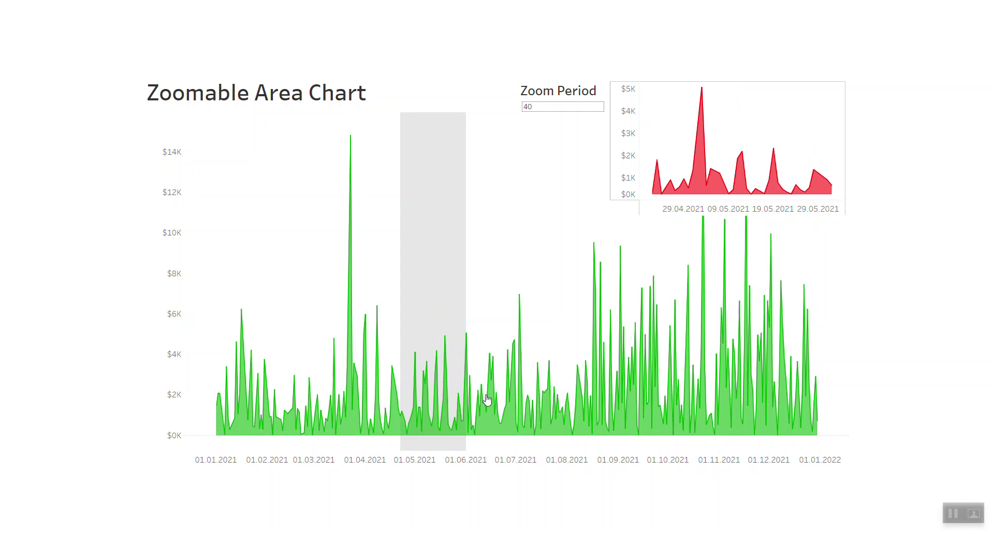